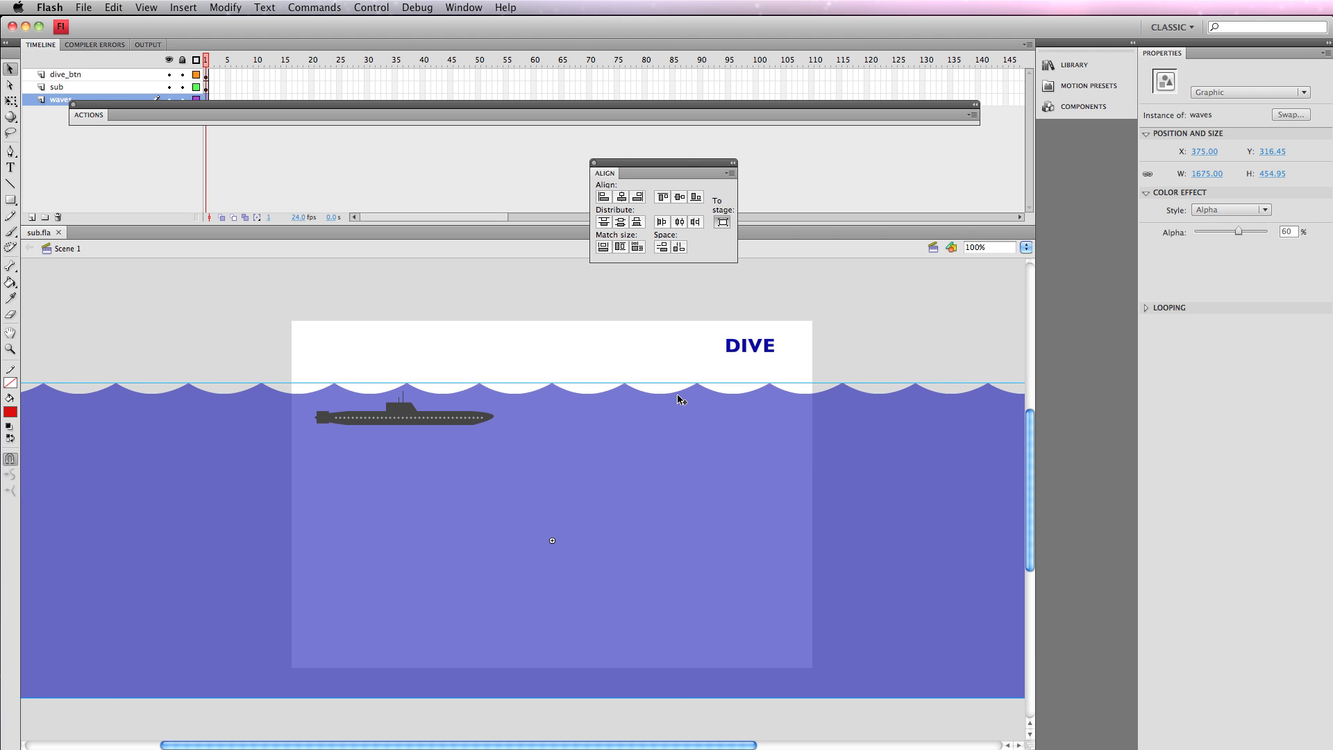
key(super+minus)
key(super+minus)
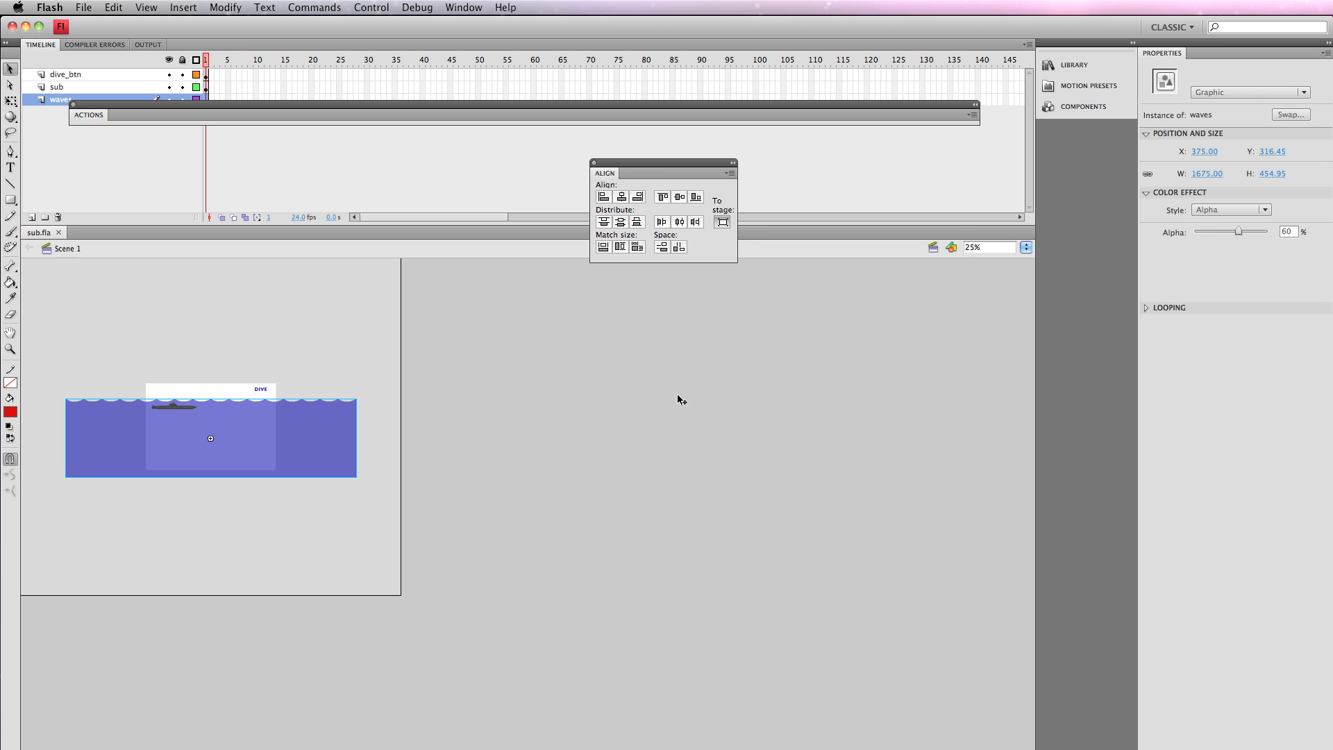
mouse_move(214, 440)
mouse_down()
mouse_move(145, 439)
mouse_move(312, 439)
mouse_move(215, 440)
mouse_up()
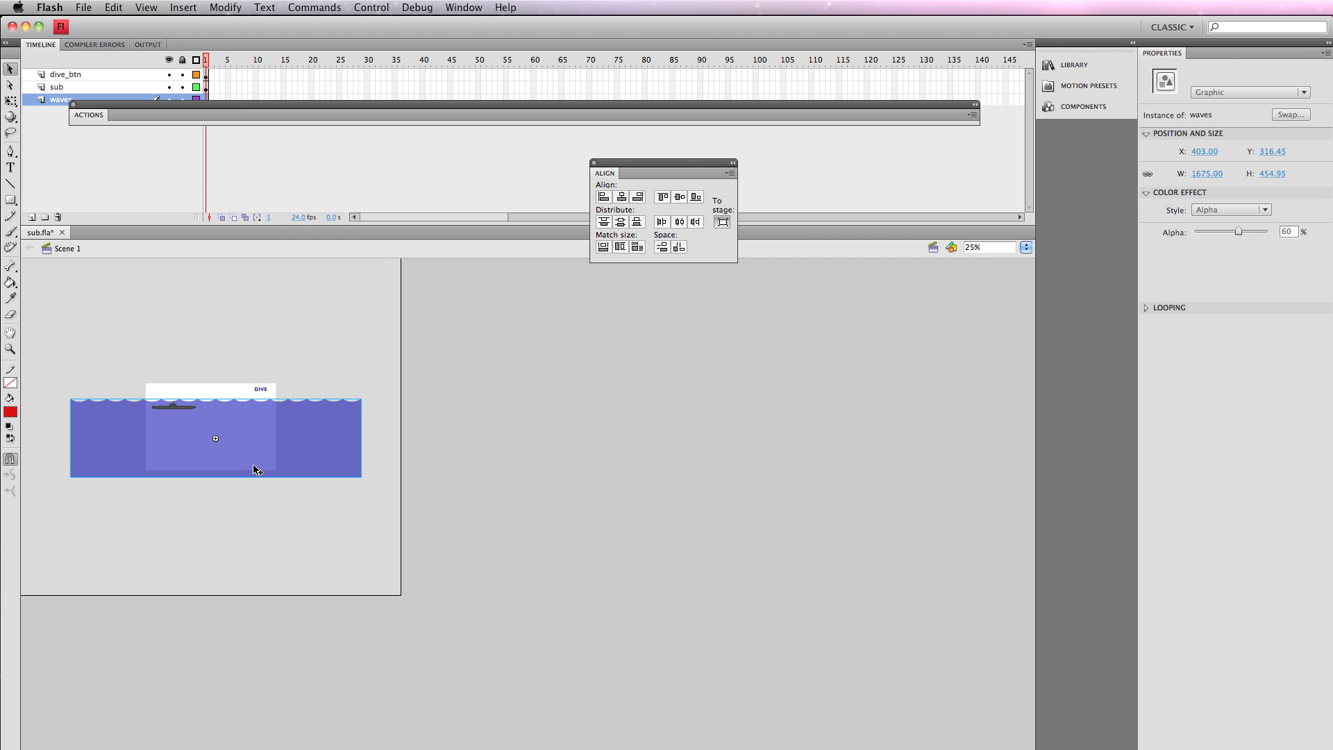
key(super+z)
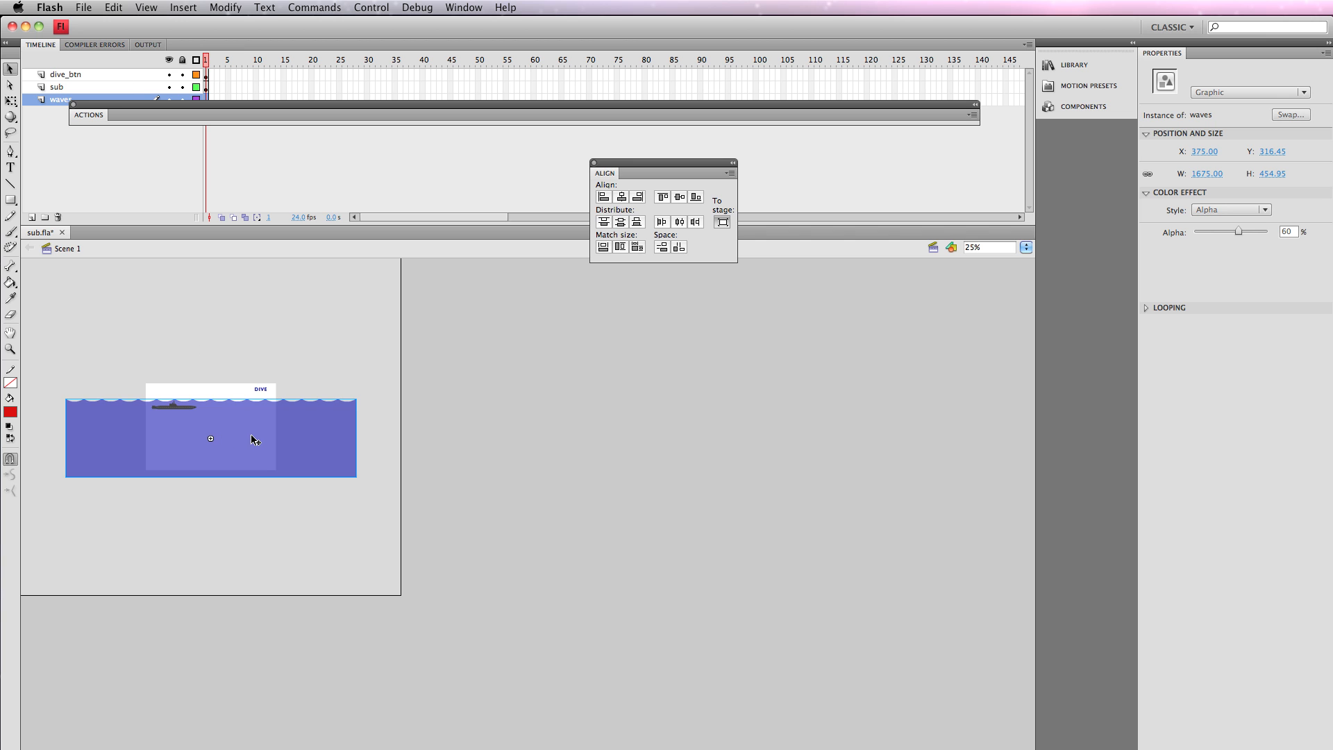
- Convert the selected waves graphic to a movie clip symbol named wavesMC
click(238, 9)
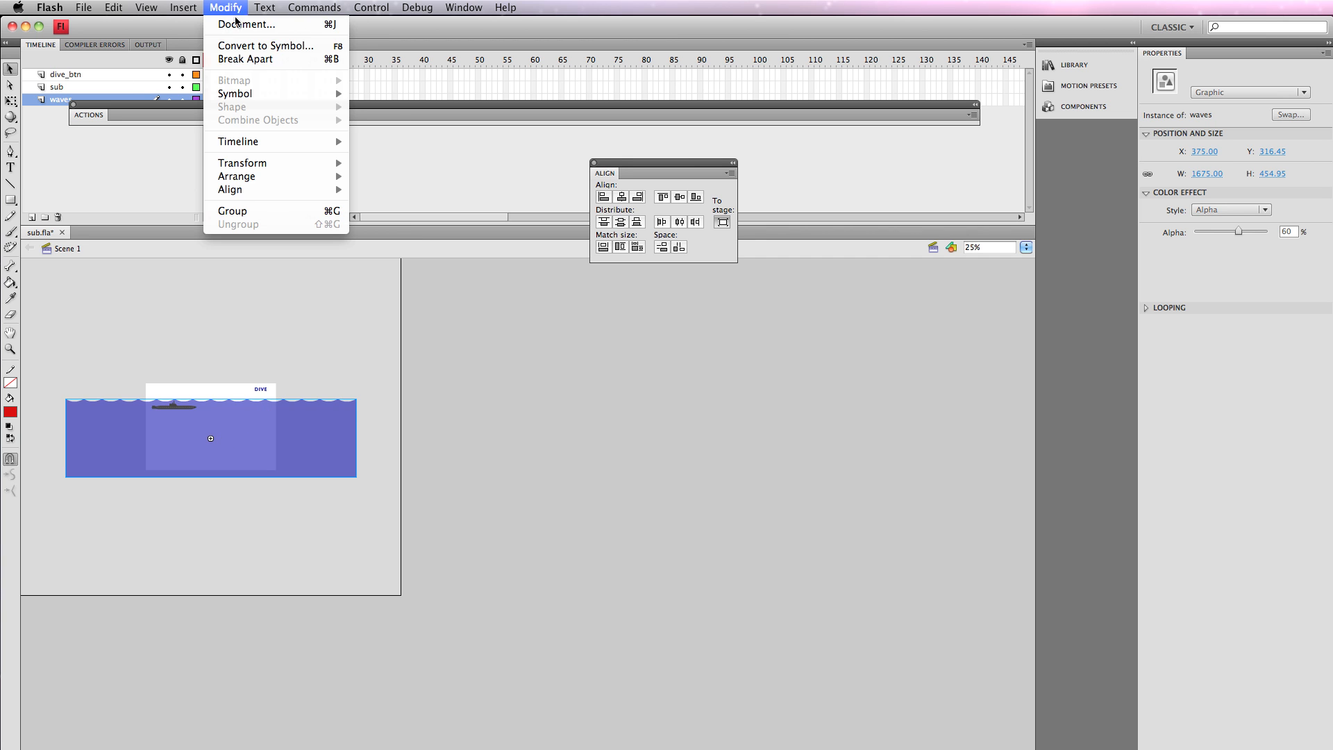
click(238, 46)
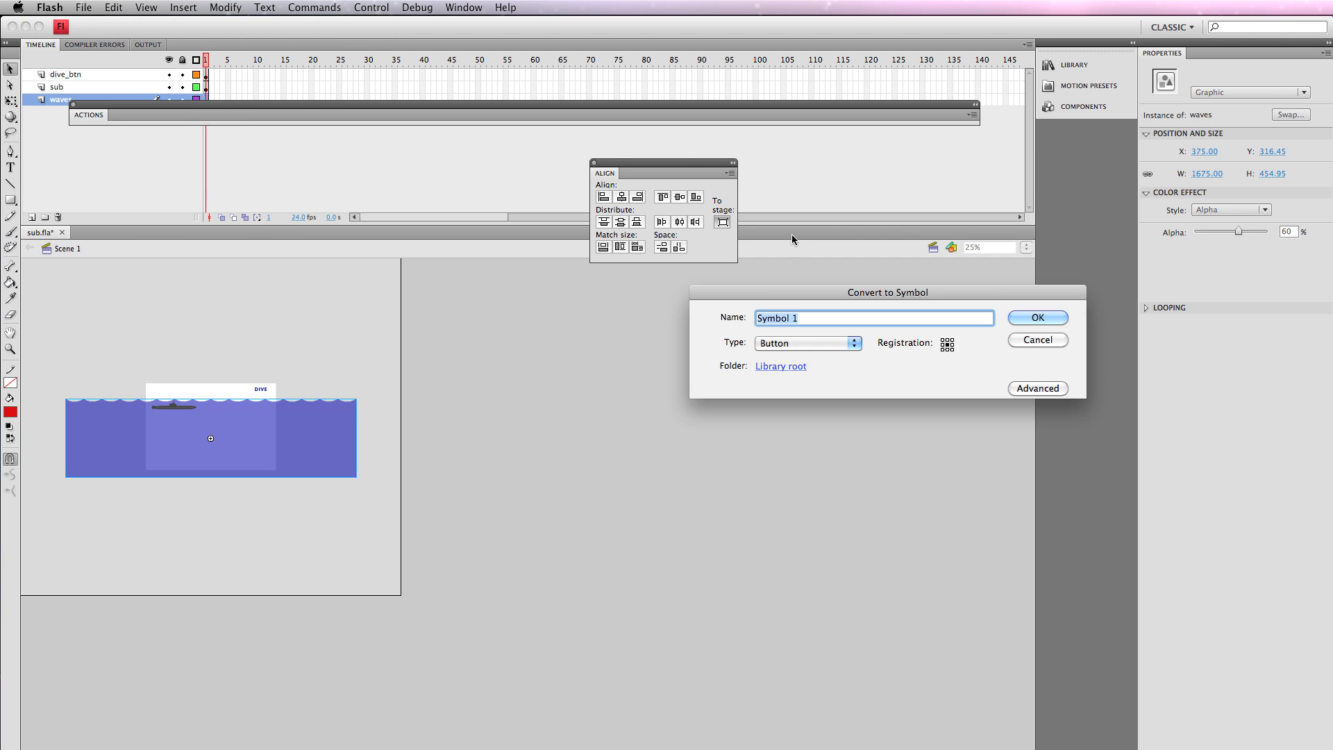
click(803, 346)
click(798, 333)
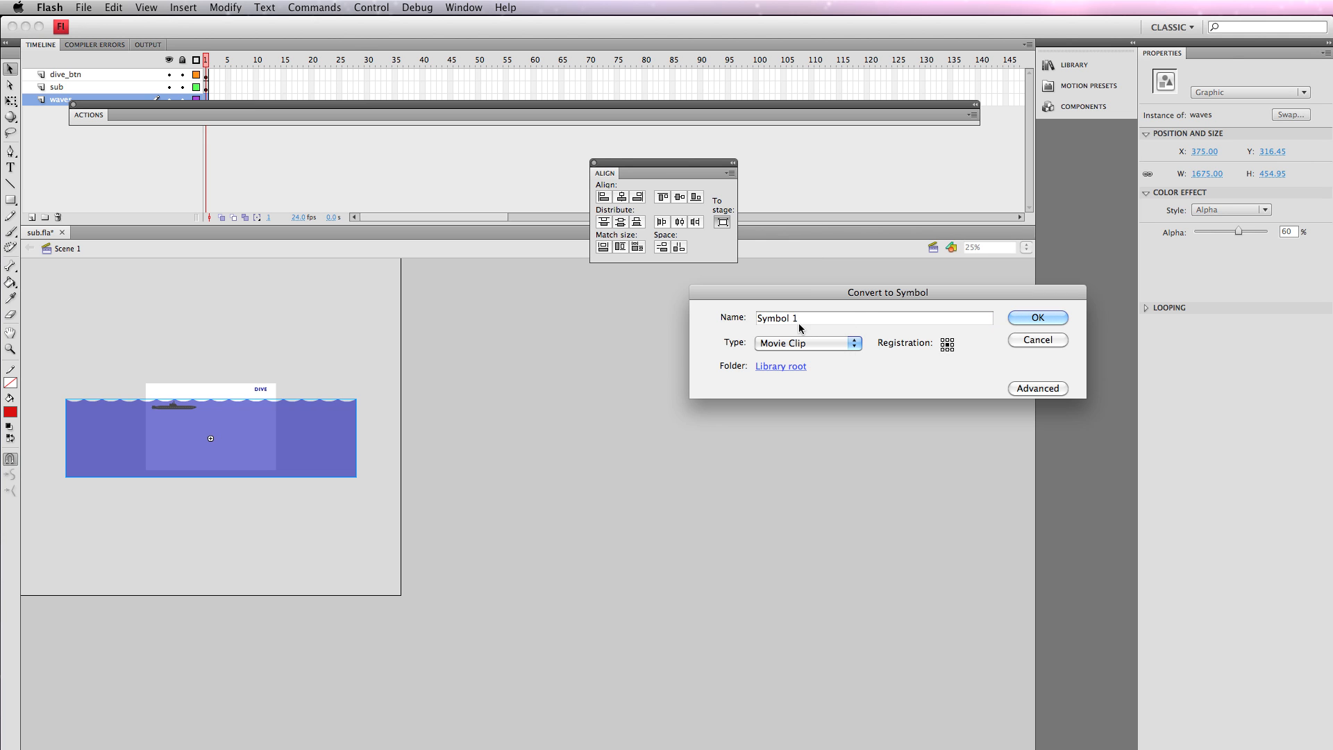
triple_click(799, 319)
text(waves_)
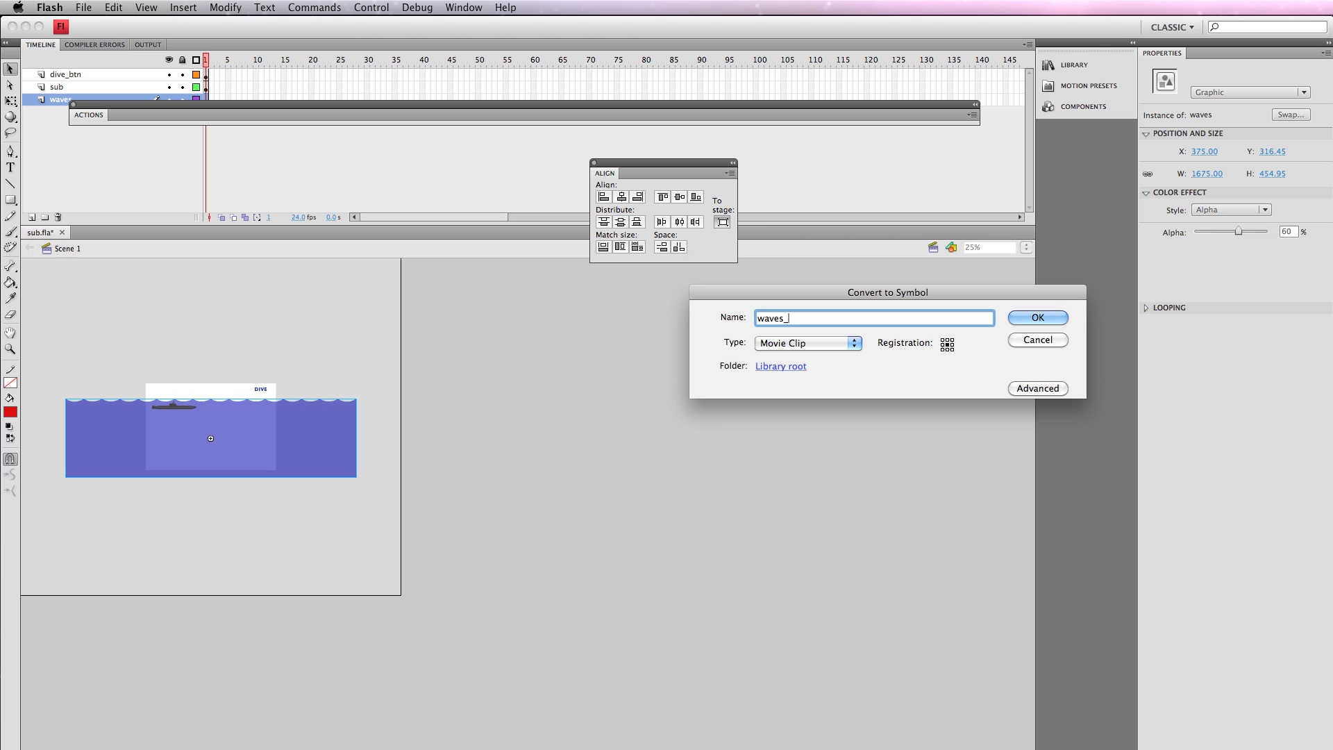
text(MC)
key(Return)
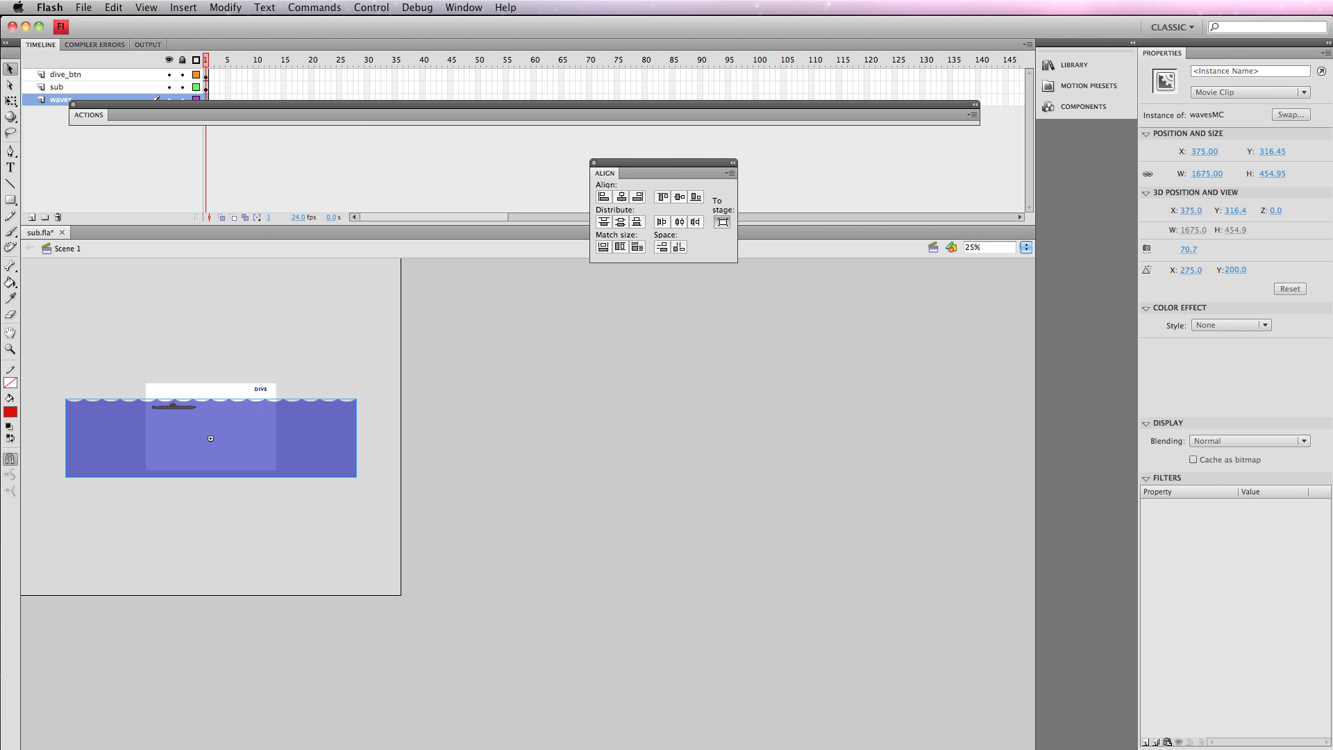
- Open the wavesMC clip for editing in place and set the timeline frame size to Tiny
key(super+1)
scroll(787, 333, left, 9)
scroll(788, 333, up, 4)
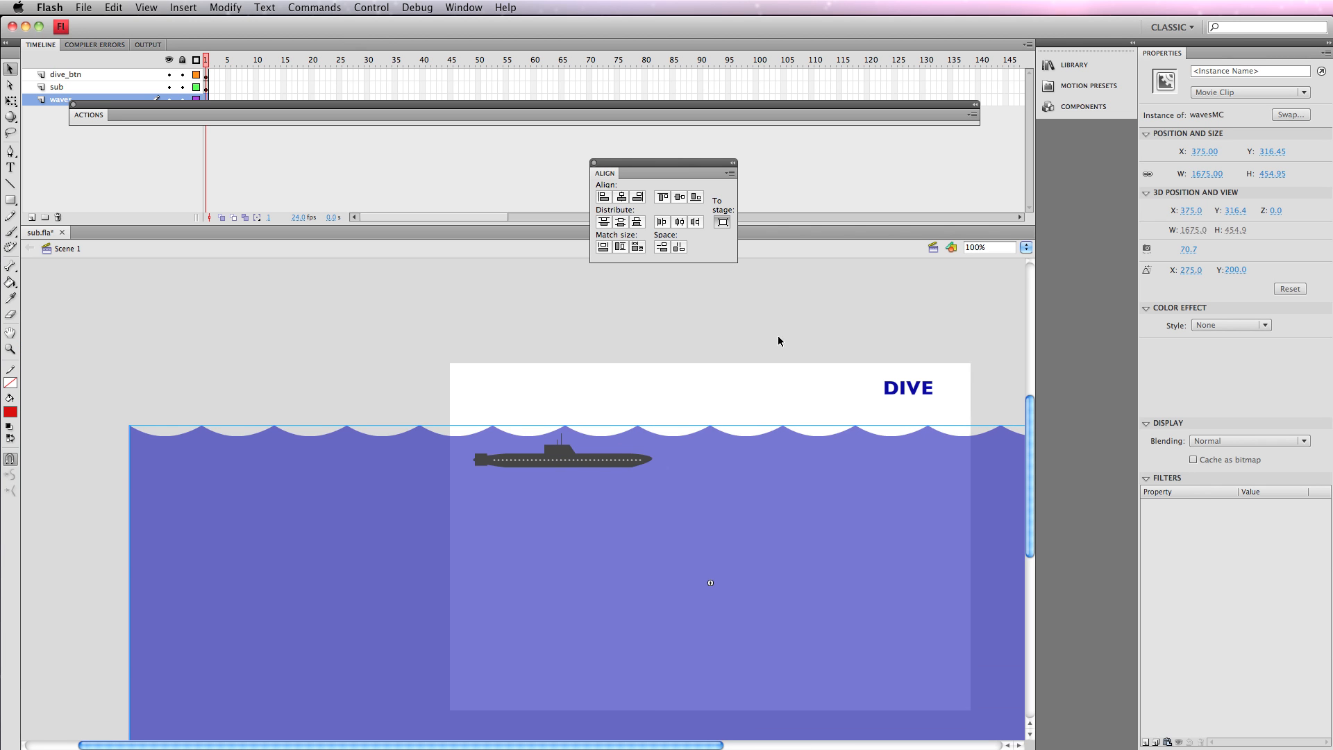
double_click(616, 515)
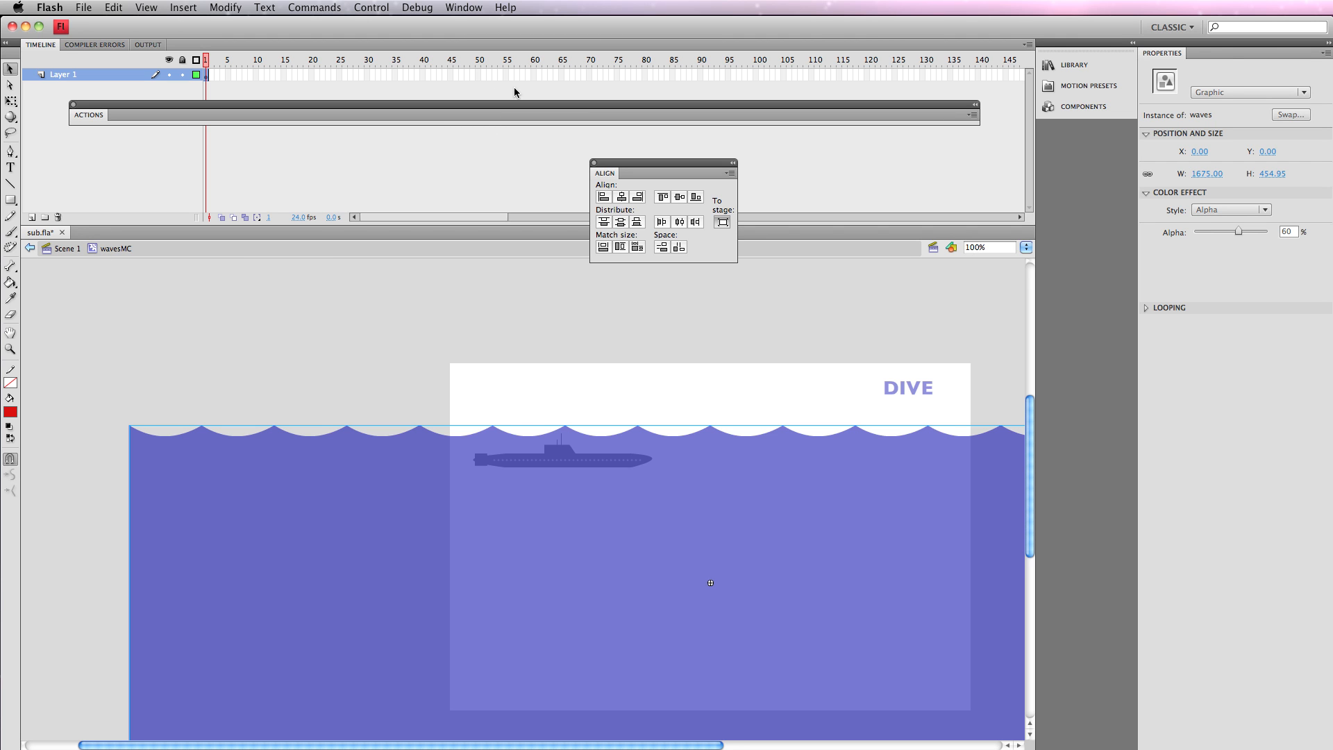
click(1026, 46)
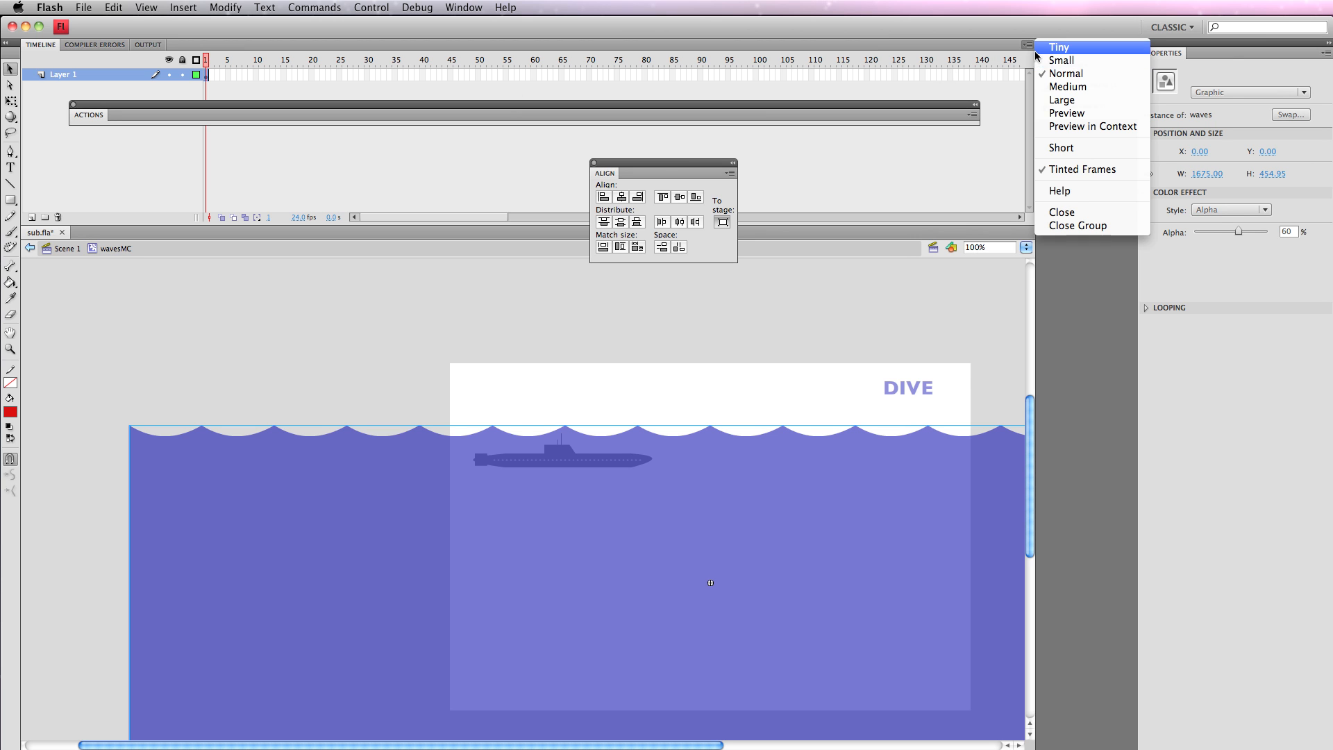
click(1038, 48)
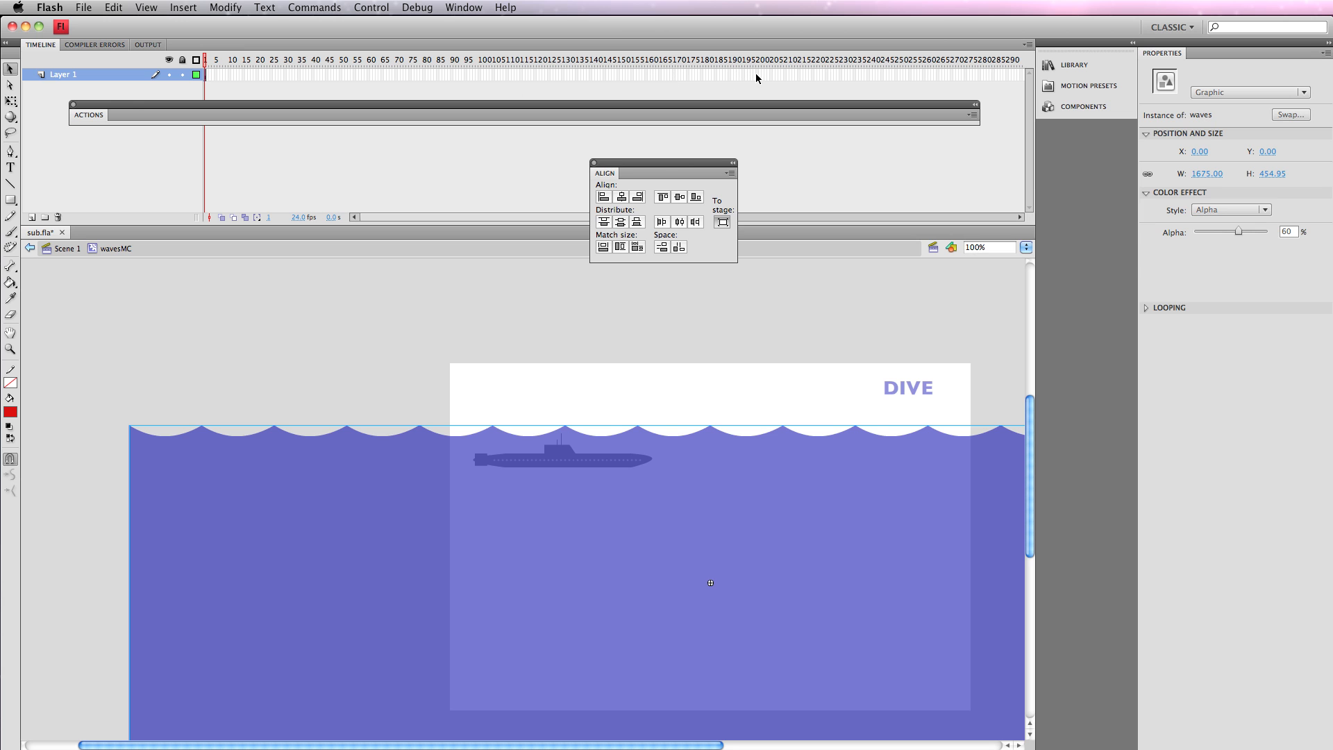
- Insert keyframes at frames 200, 401, 601 and 800 on Layer 1 of the waves clip
click(757, 75)
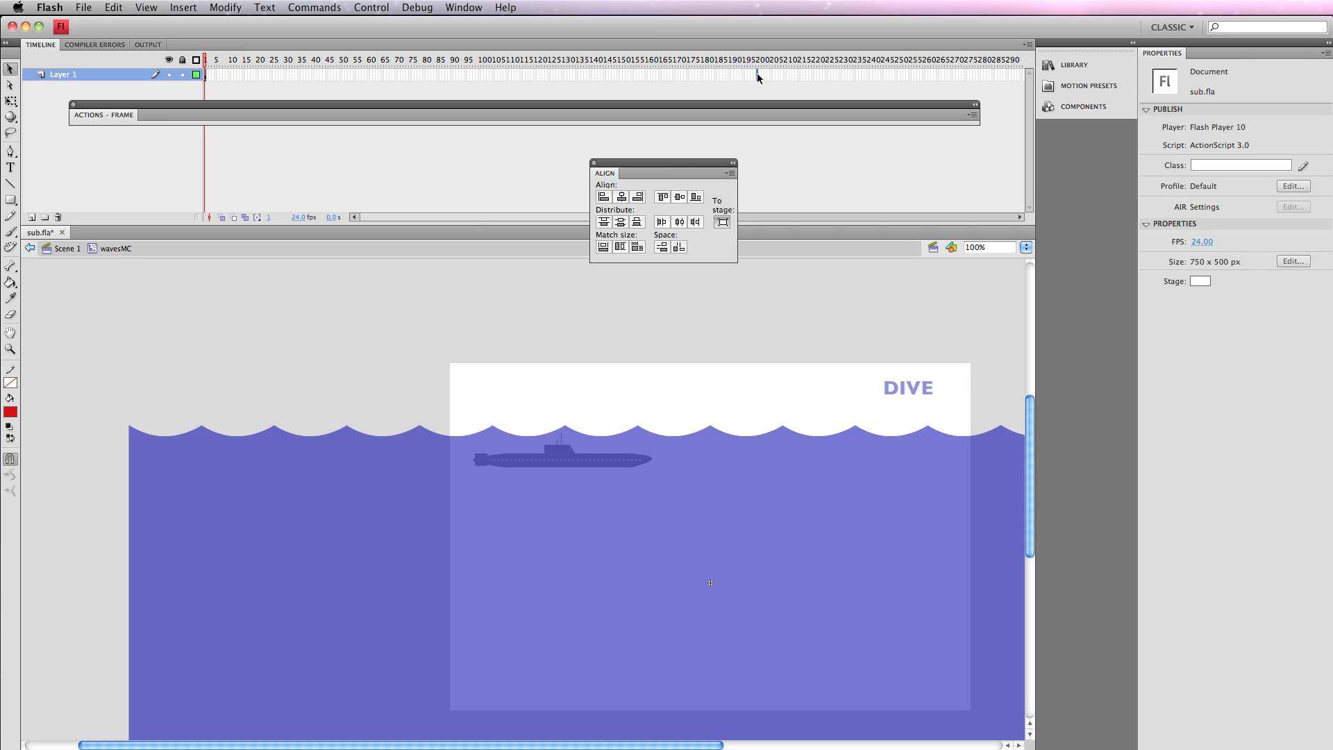
key(F5)
drag(470, 216, 578, 217)
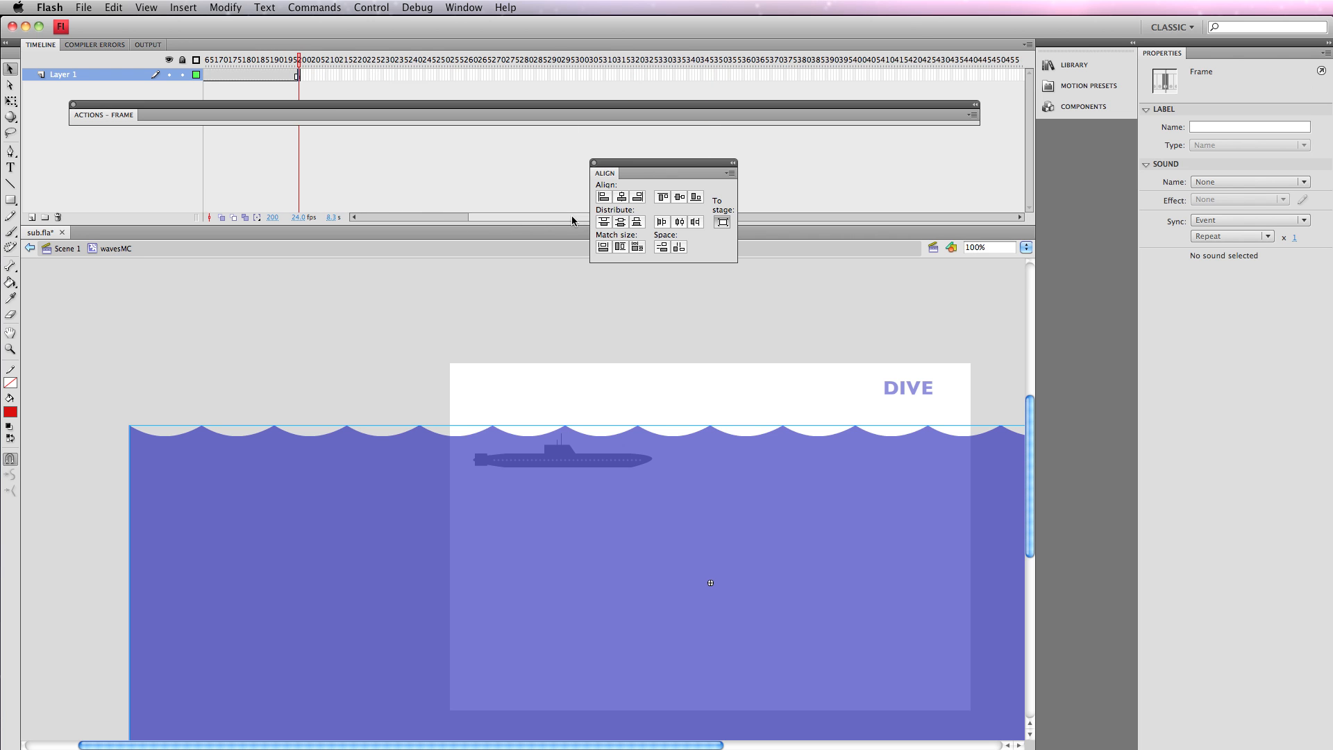
click(856, 75)
key(F5)
drag(464, 218, 565, 214)
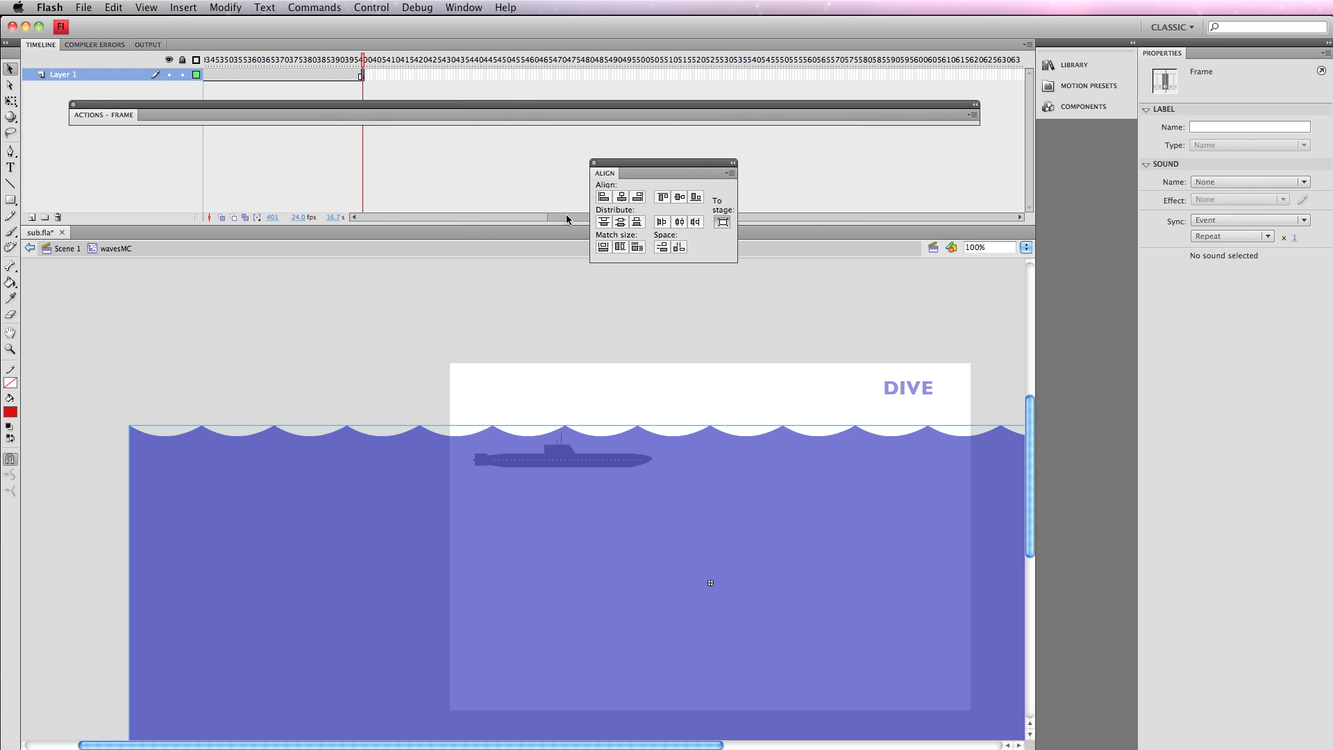
click(919, 75)
key(F5)
drag(537, 215, 637, 218)
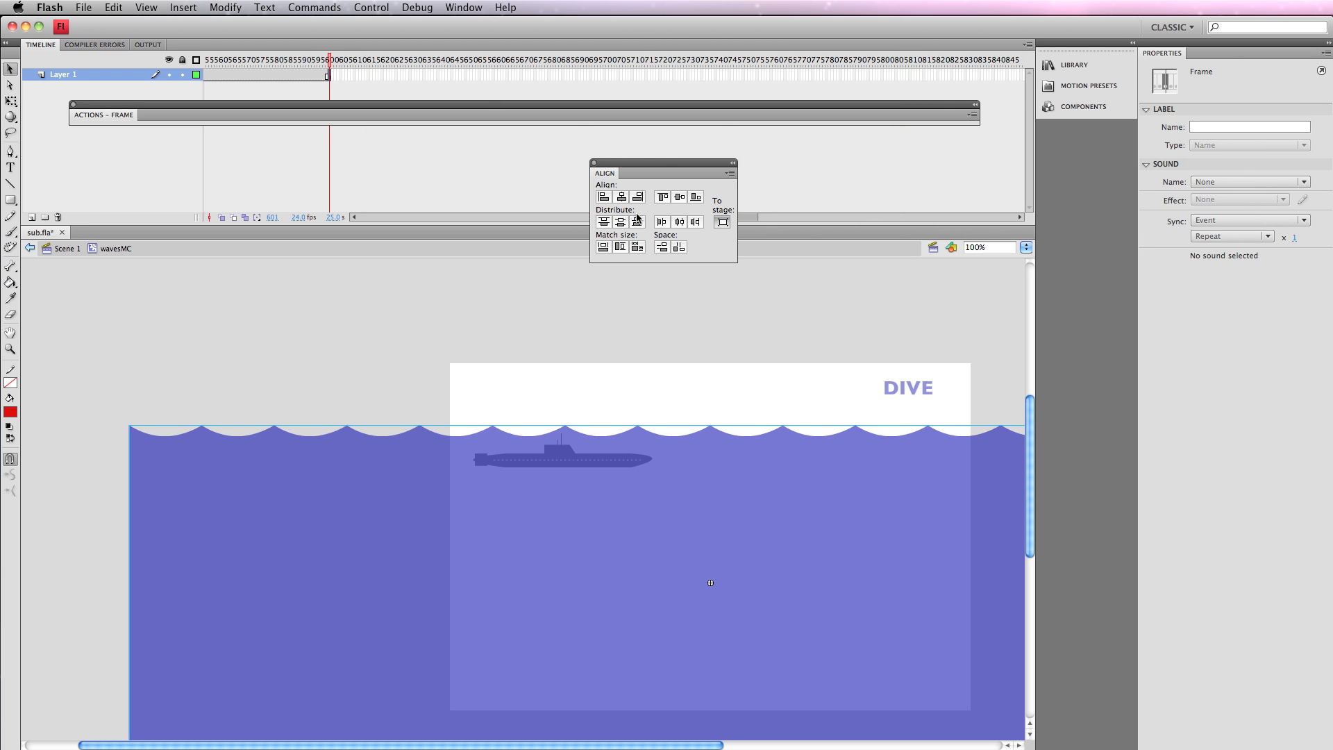
click(881, 74)
key(F5)
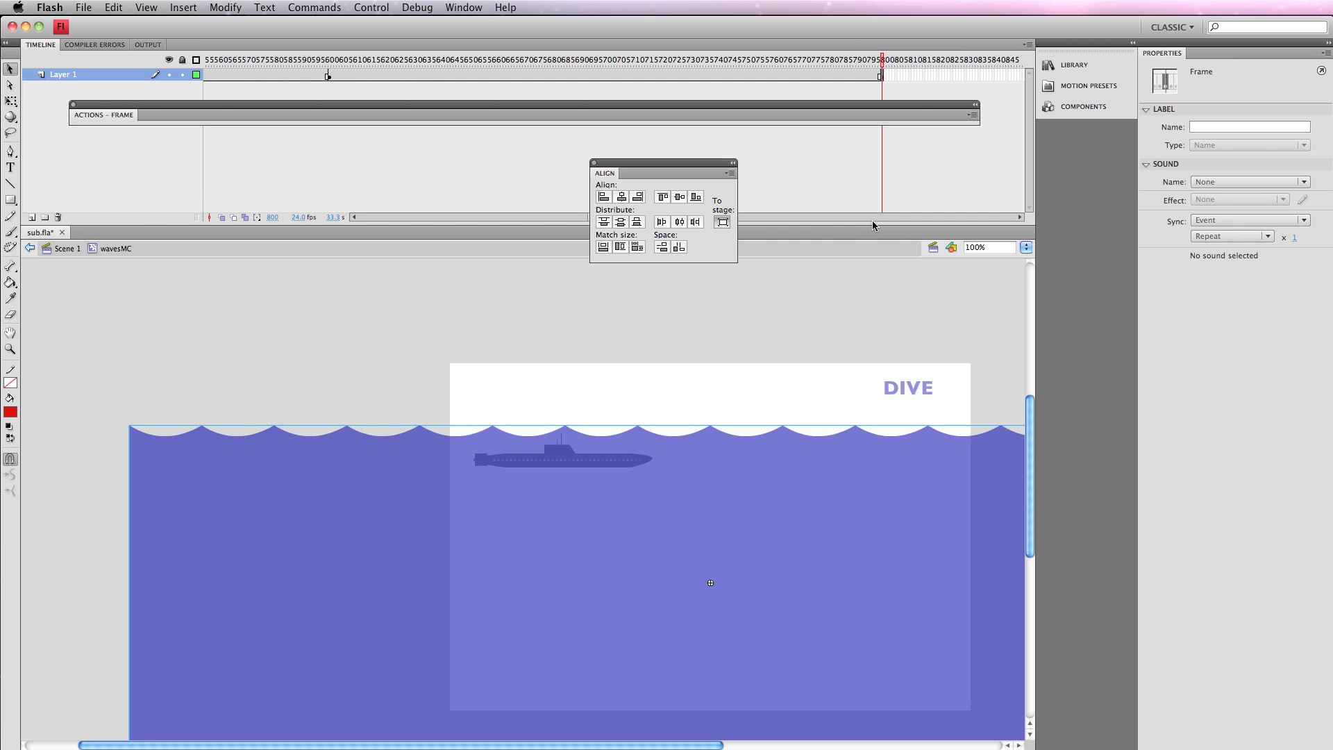
- At the frame 200 keyframe, move the waves horizontally left to about X -444, keeping Y at 0
drag(671, 160, 833, 247)
drag(676, 215, 415, 206)
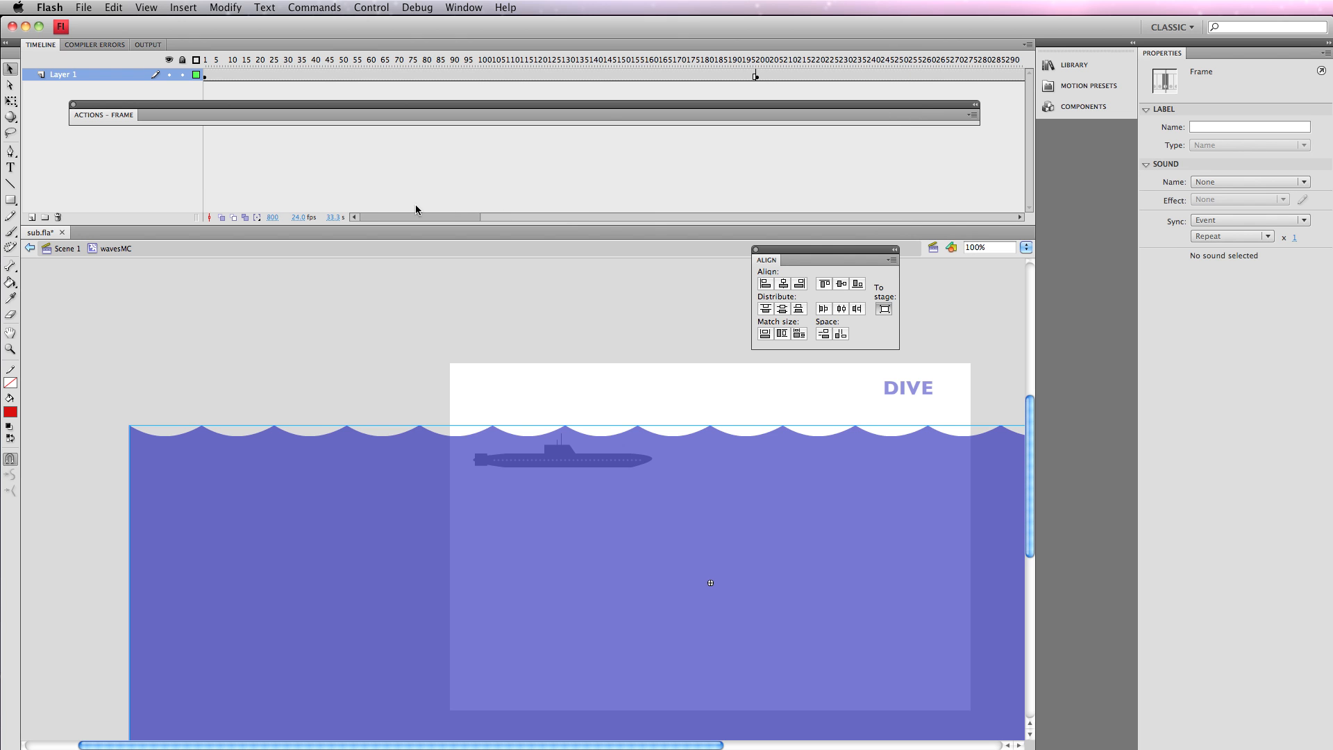
click(757, 77)
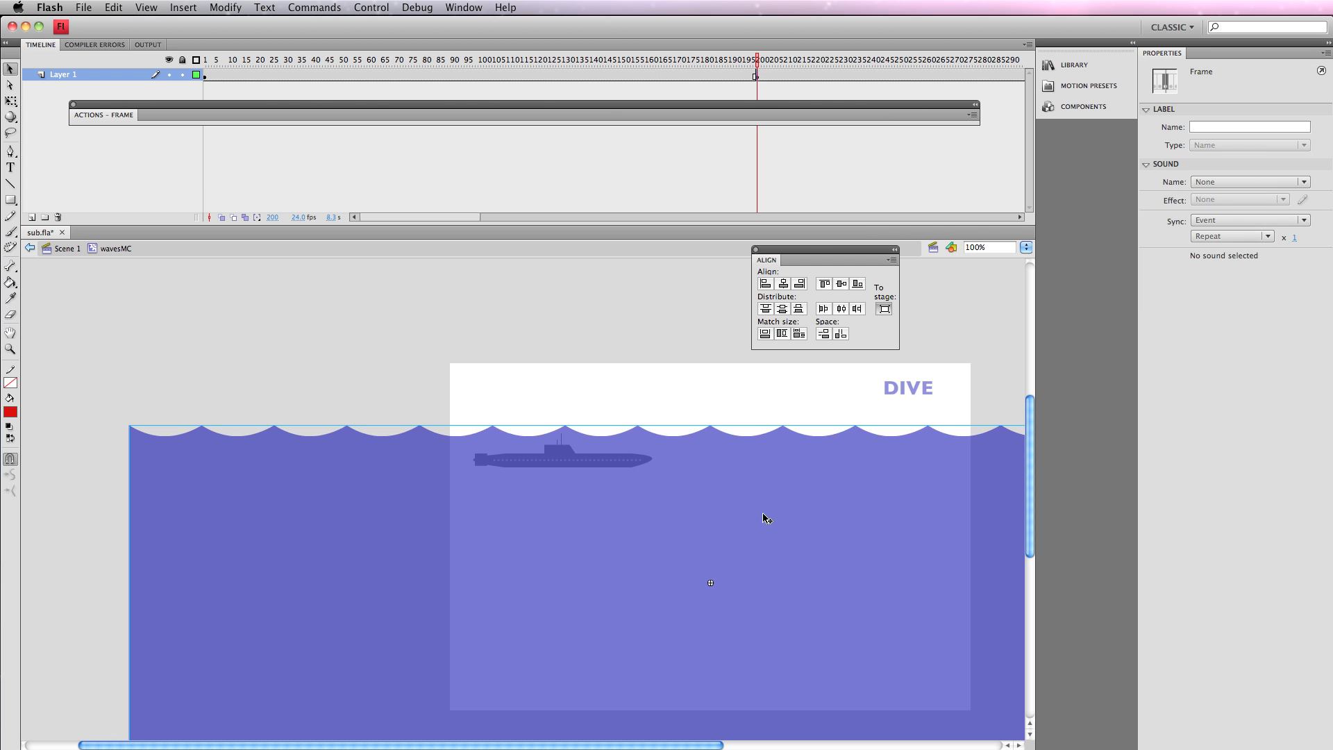
drag(840, 534, 531, 531)
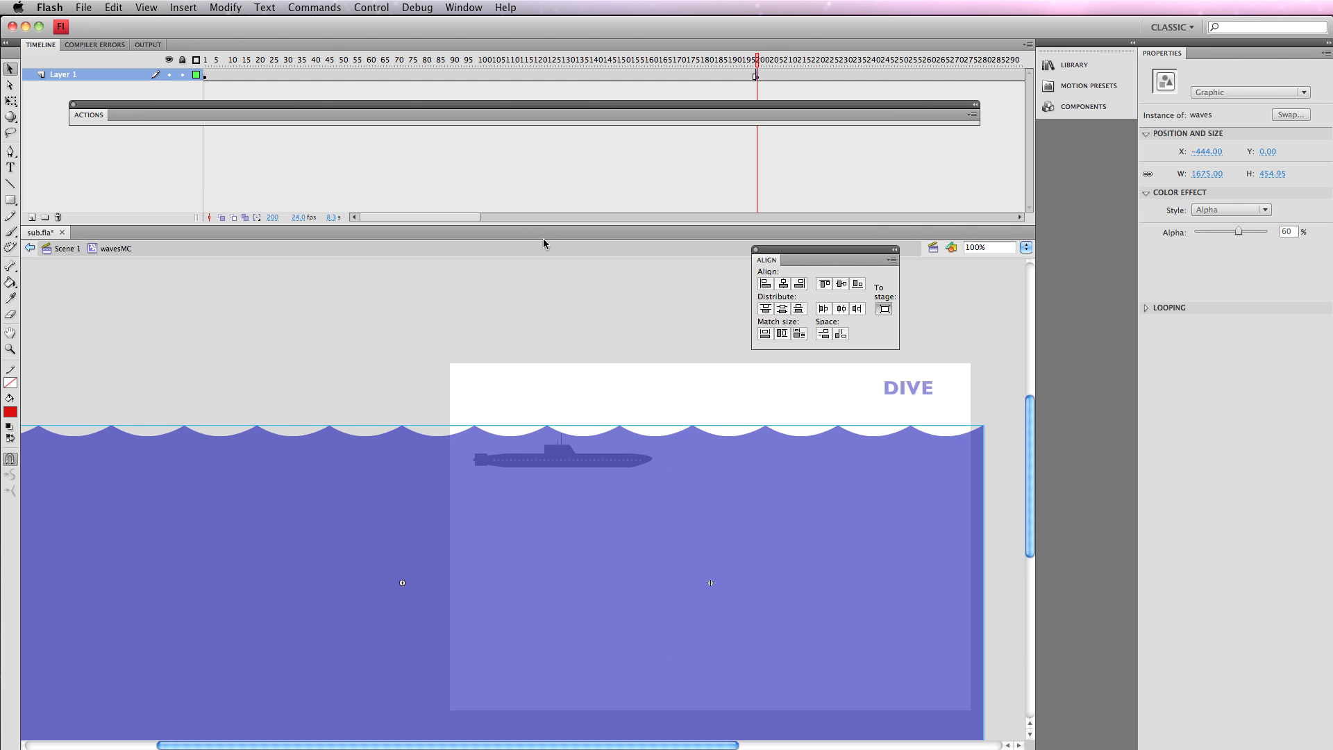
- At the frame 601 keyframe, move the waves horizontally right to about X 425, keeping Y at 0
drag(455, 217, 564, 221)
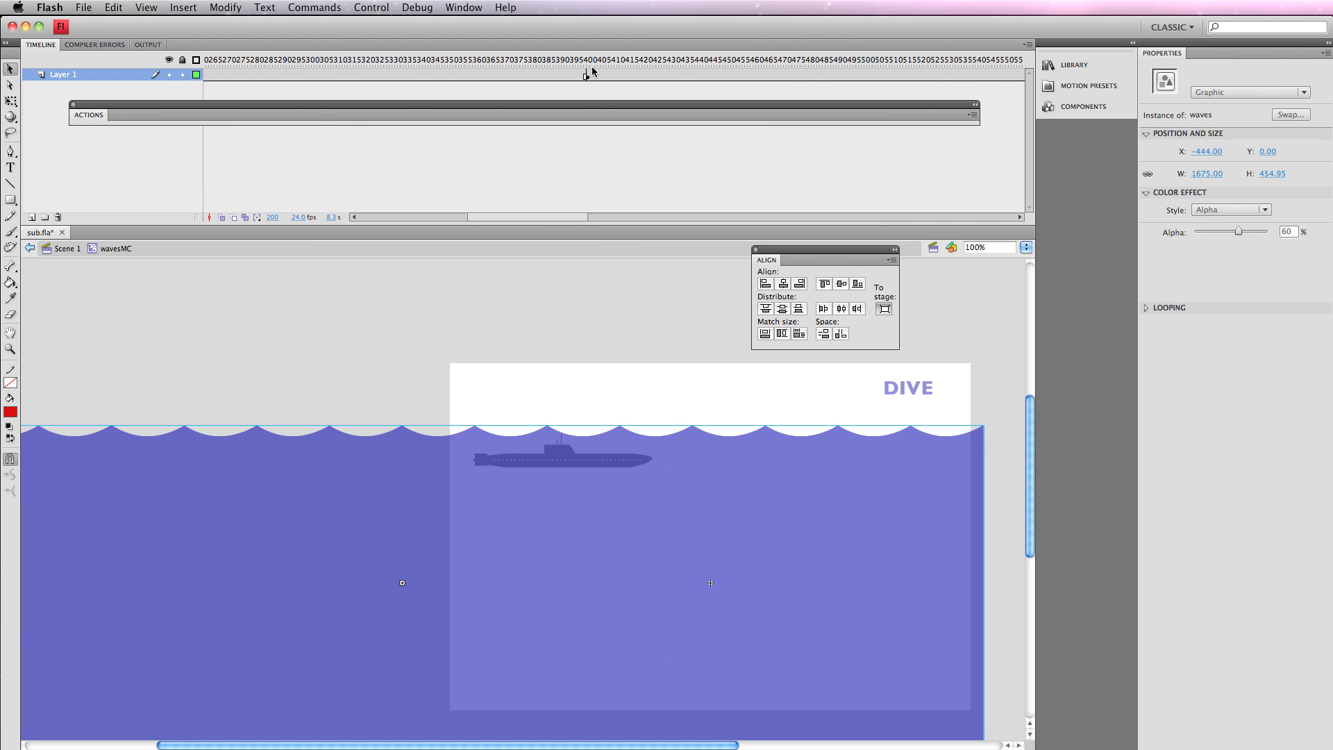
click(587, 76)
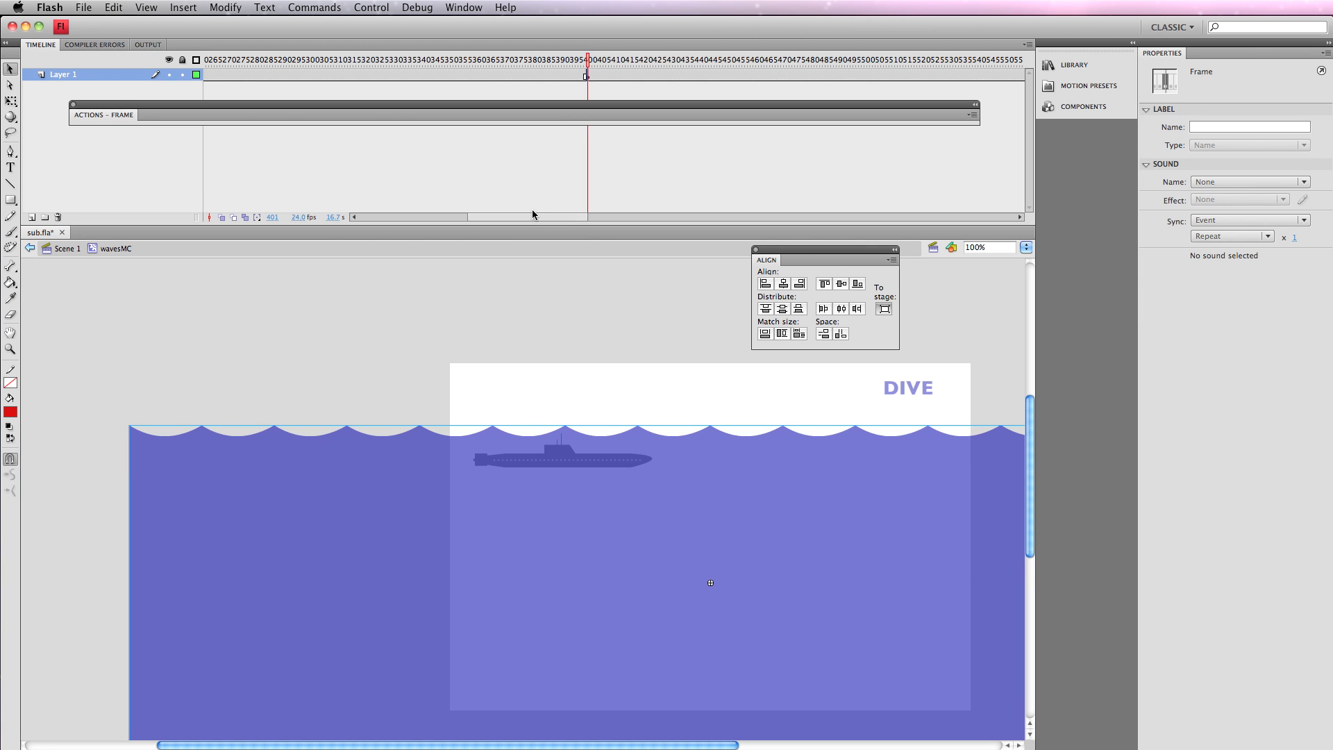
drag(531, 217, 590, 202)
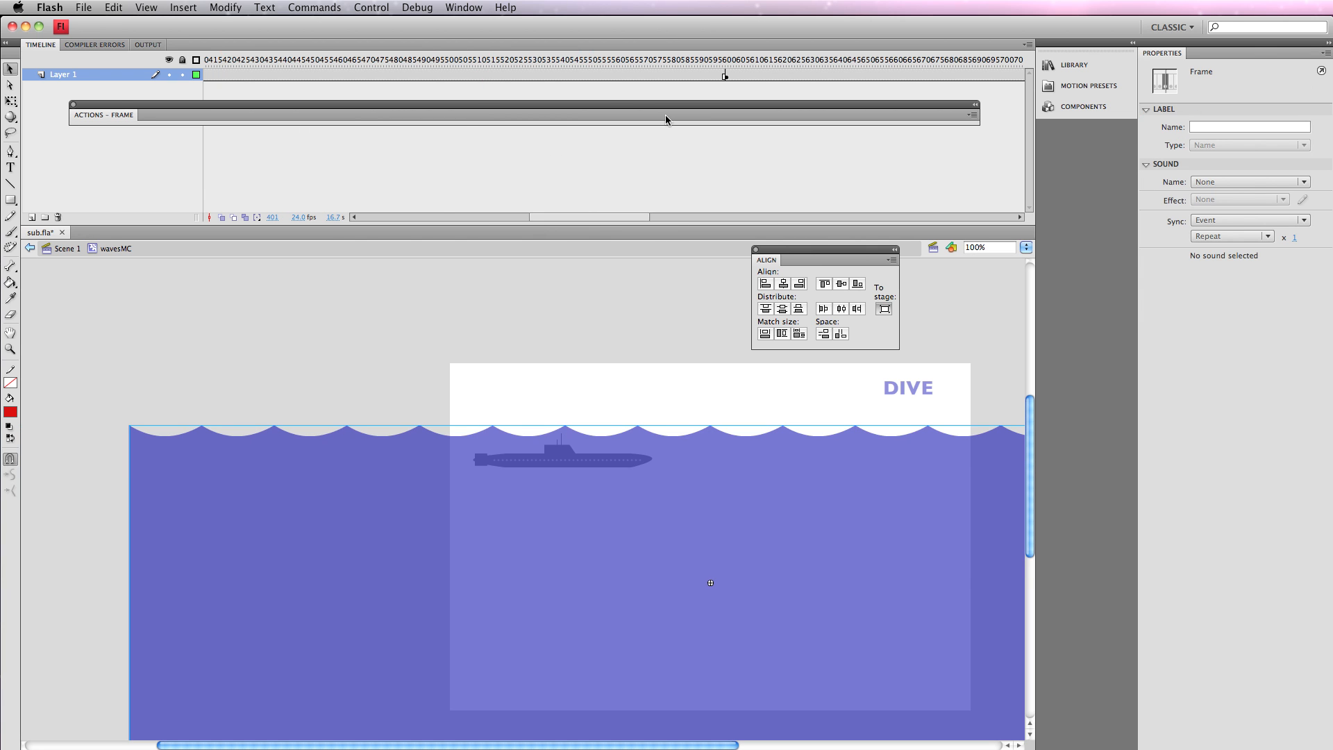
click(725, 80)
drag(262, 634, 550, 640)
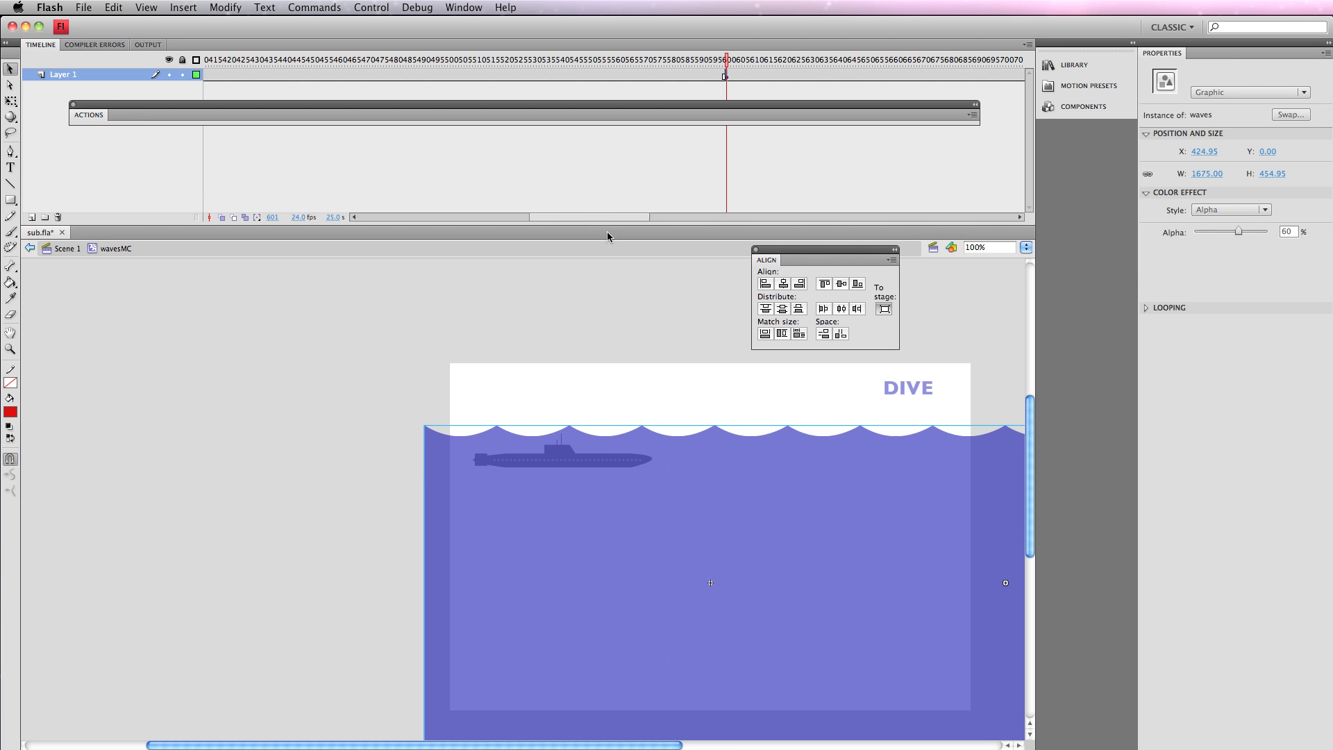
- Create a classic tween on the first span, between the keyframes at frames 1 and 200
drag(726, 61, 101, 51)
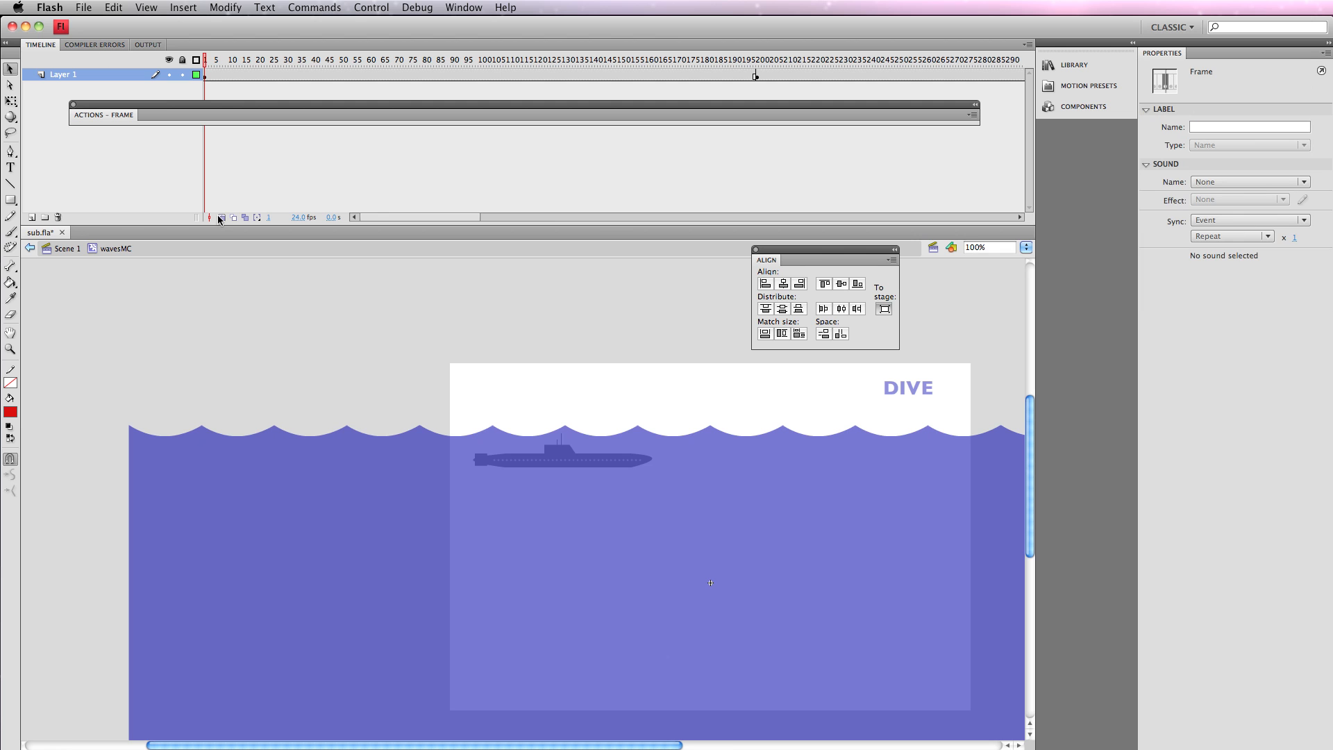
click(236, 76)
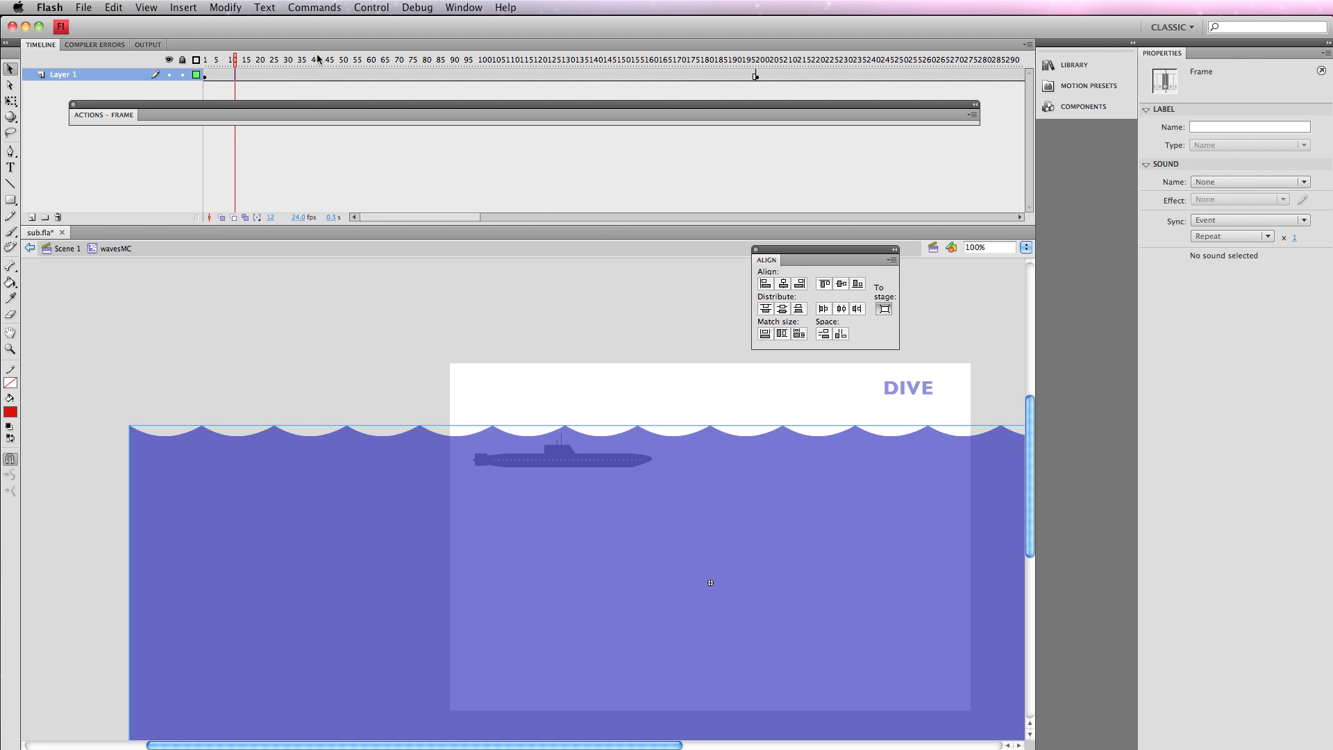
click(182, 8)
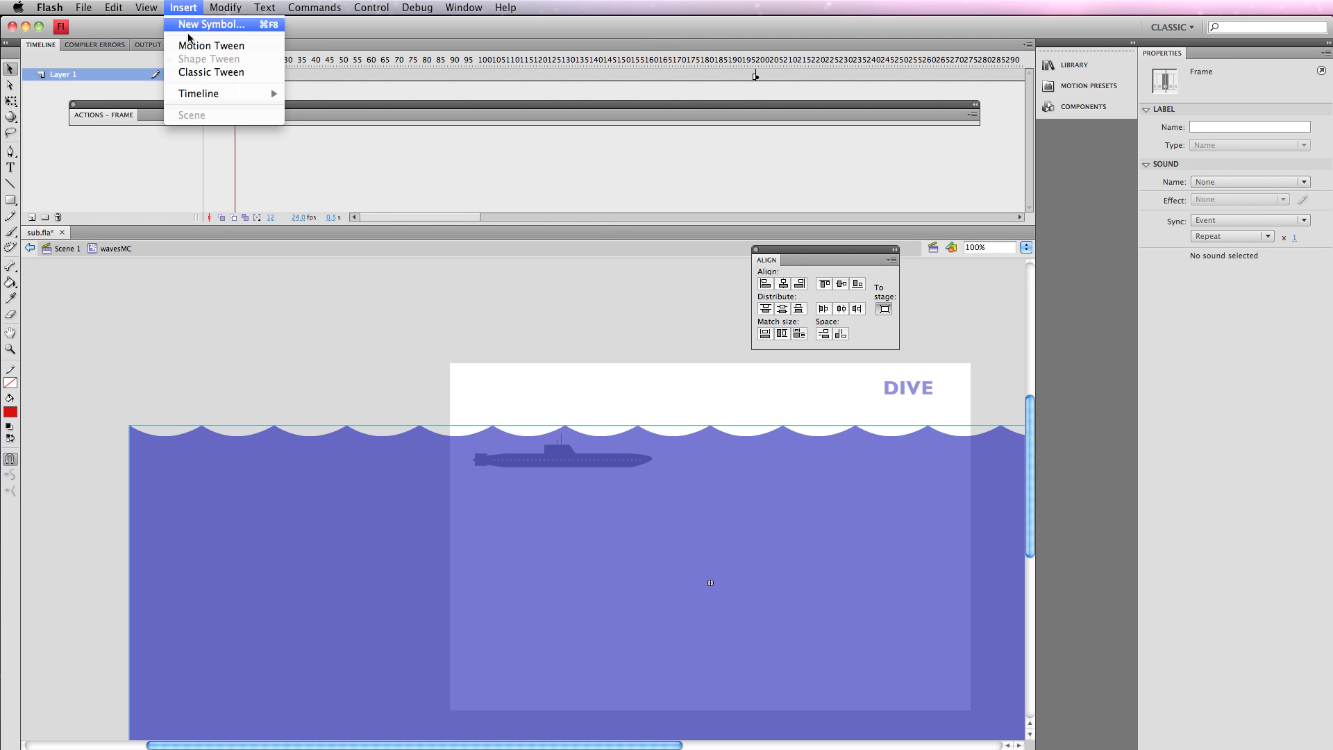
click(211, 72)
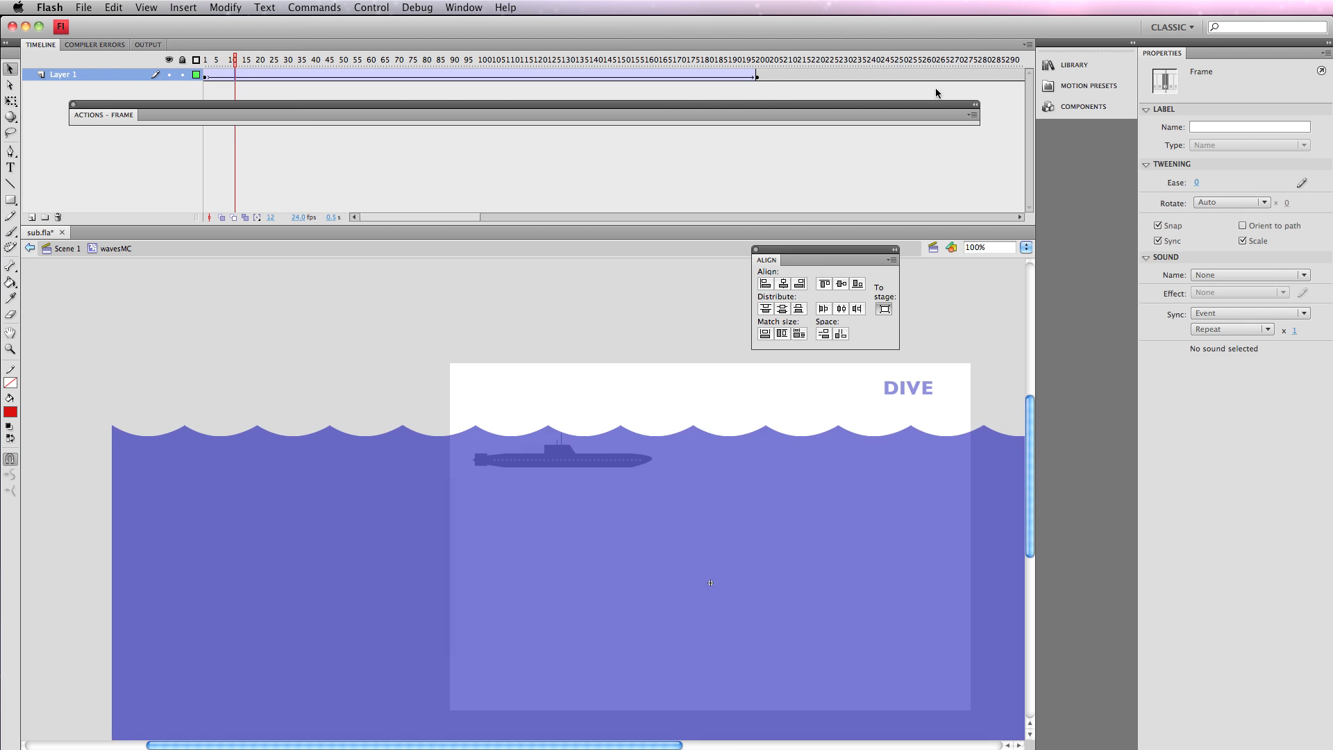
- Apply a classic tween to all the remaining spans between the keyframes at frames 200 and 800
drag(884, 74, 470, 64)
click(314, 94)
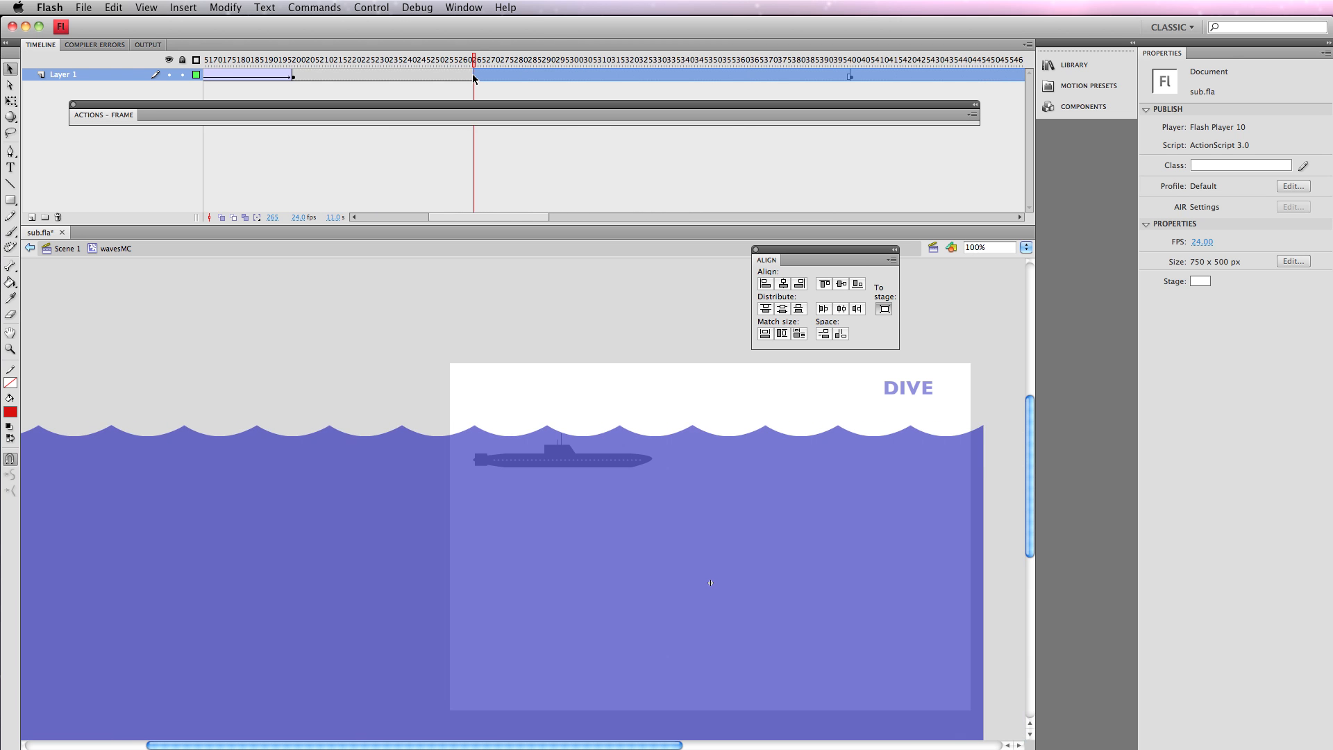
click(466, 79)
click(188, 7)
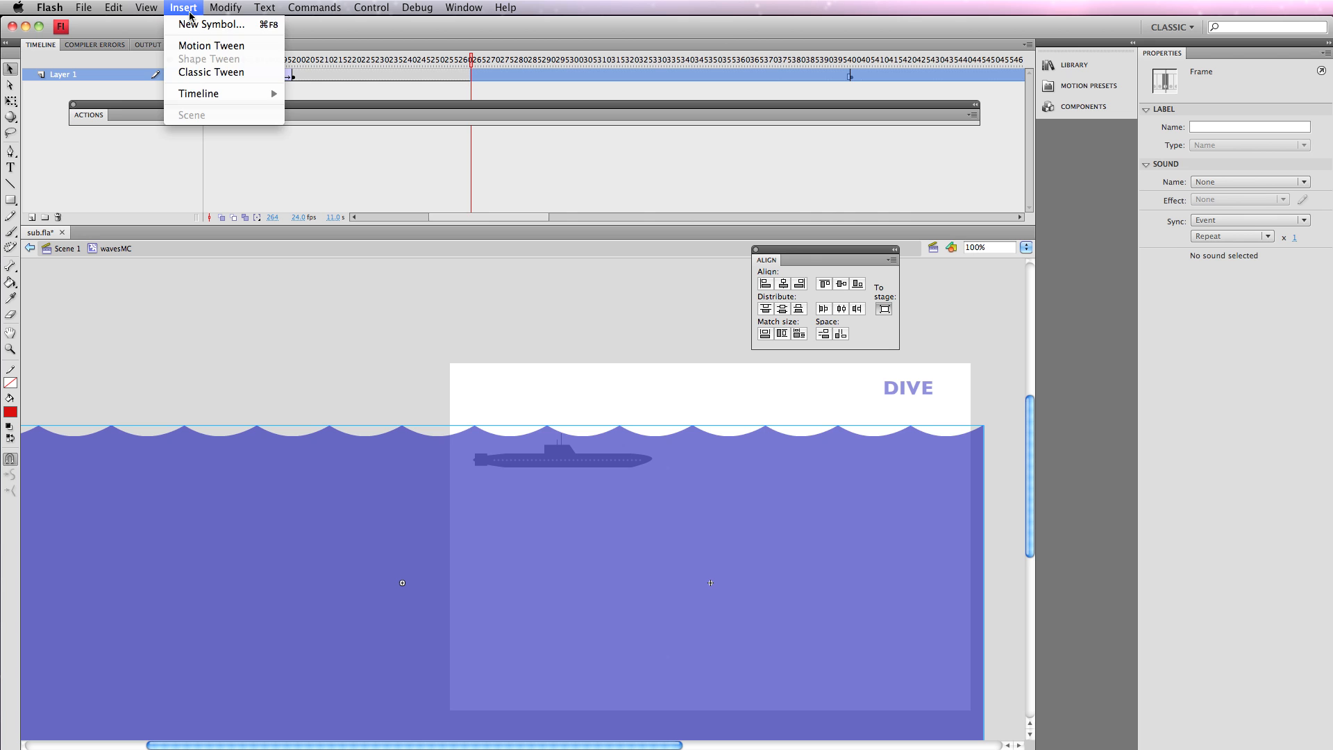
click(206, 70)
- Scrub the wave animation through to frame 800, and test the movie including its DIVE button
drag(470, 56, 182, 59)
drag(424, 218, 229, 203)
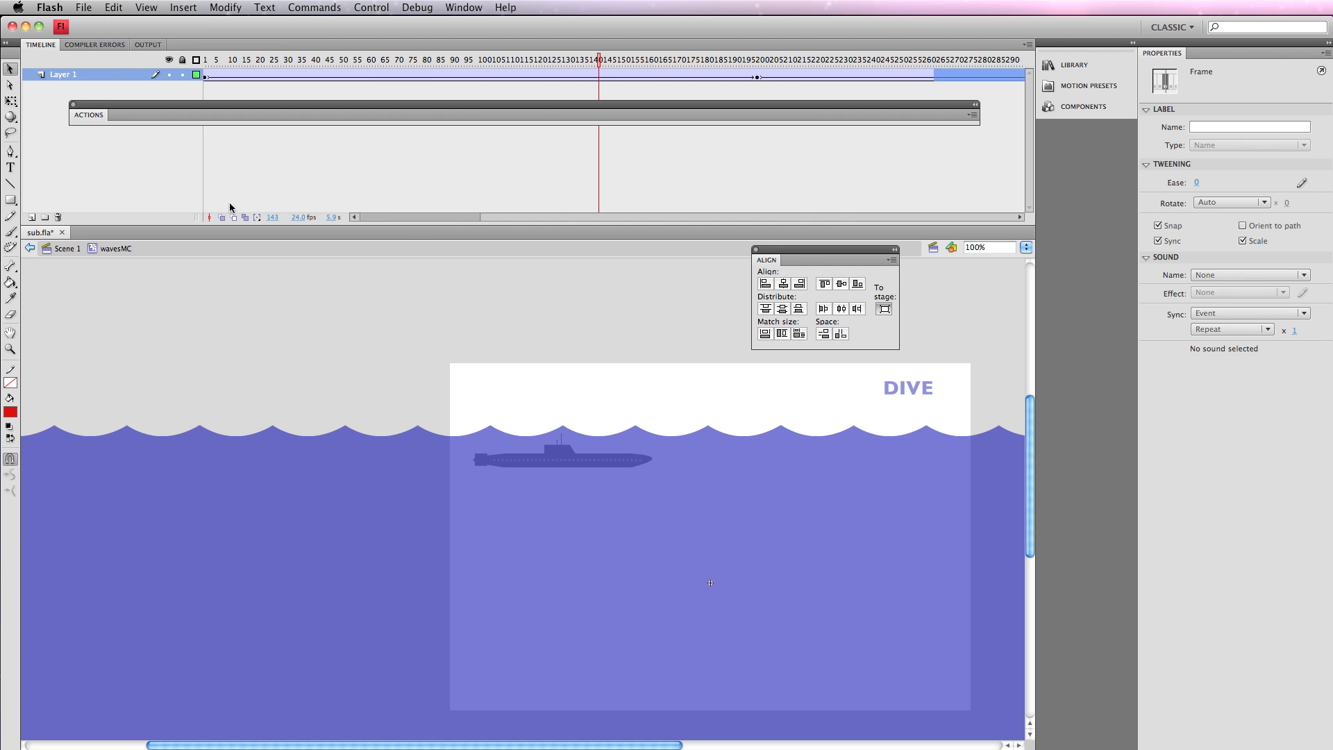
drag(599, 61, 868, 111)
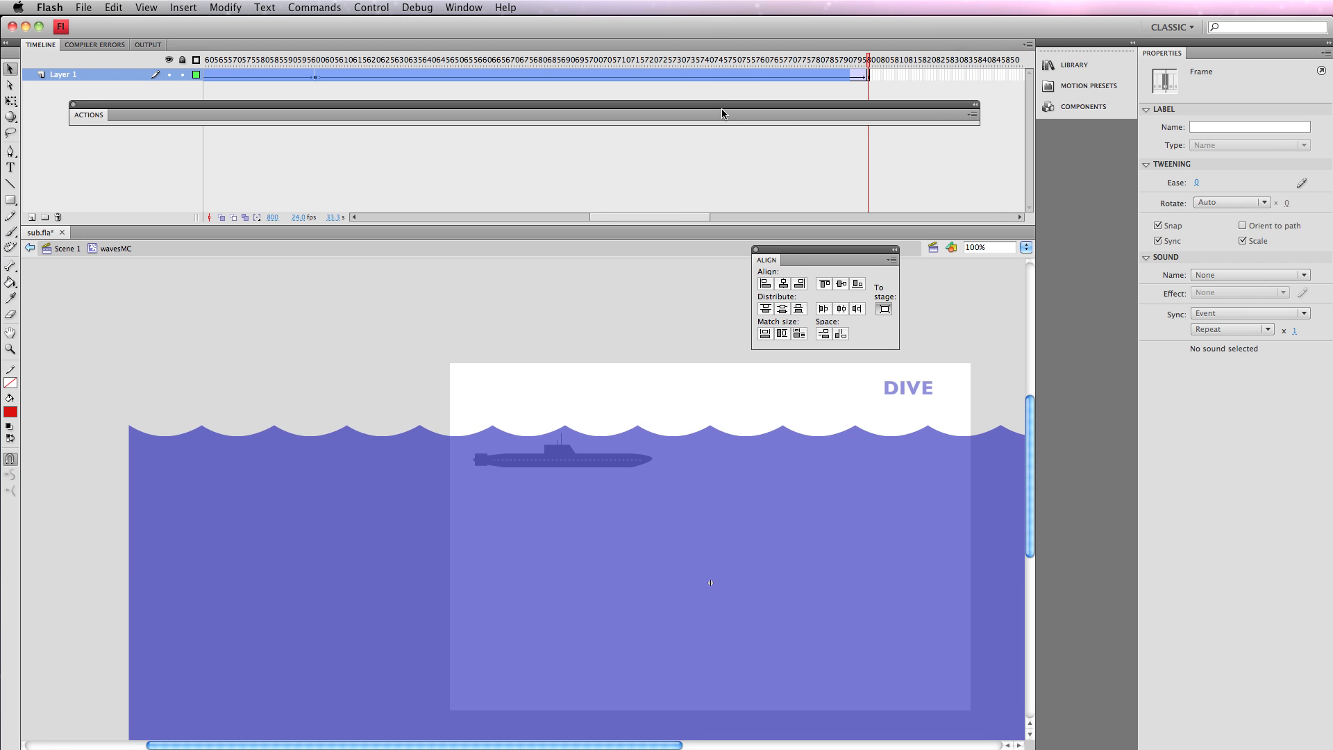
key(super+Return)
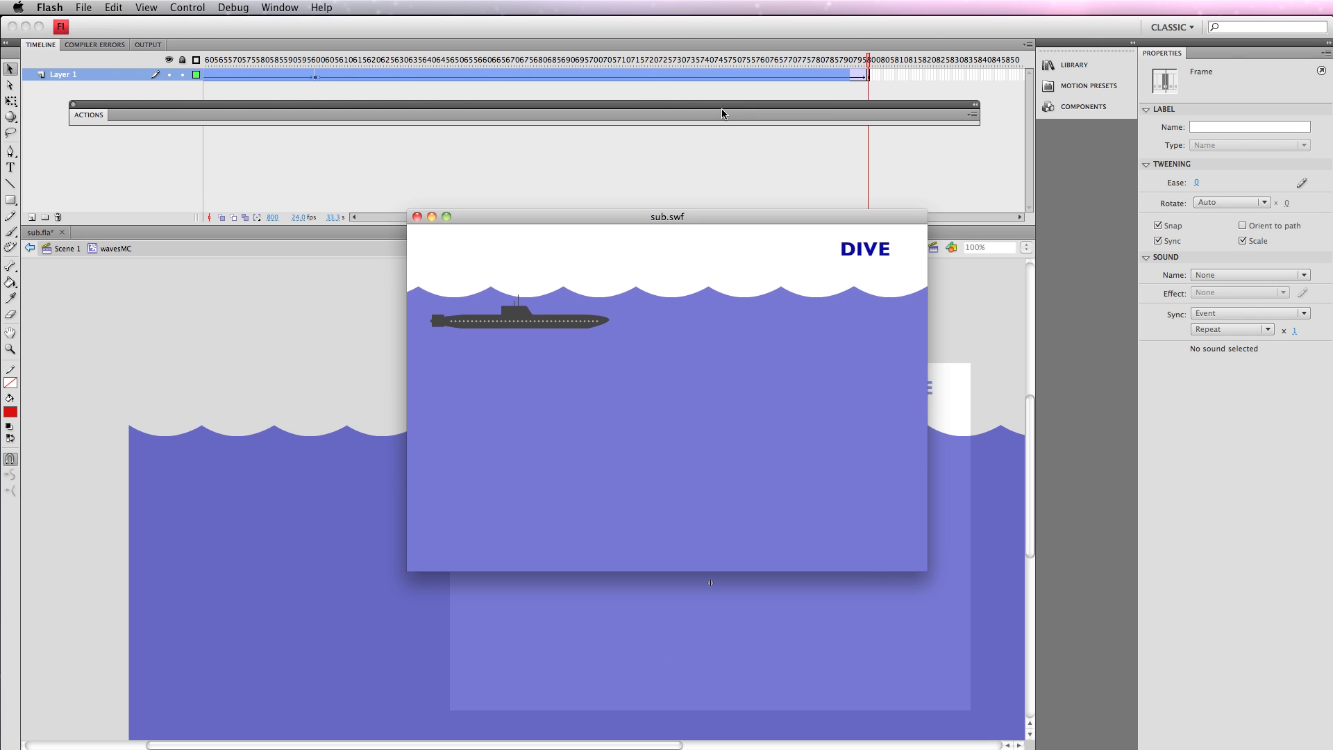
click(865, 253)
click(417, 216)
- Set the ease of the first wave tween, between frames 1 and 200, to 100 out
drag(605, 219, 366, 212)
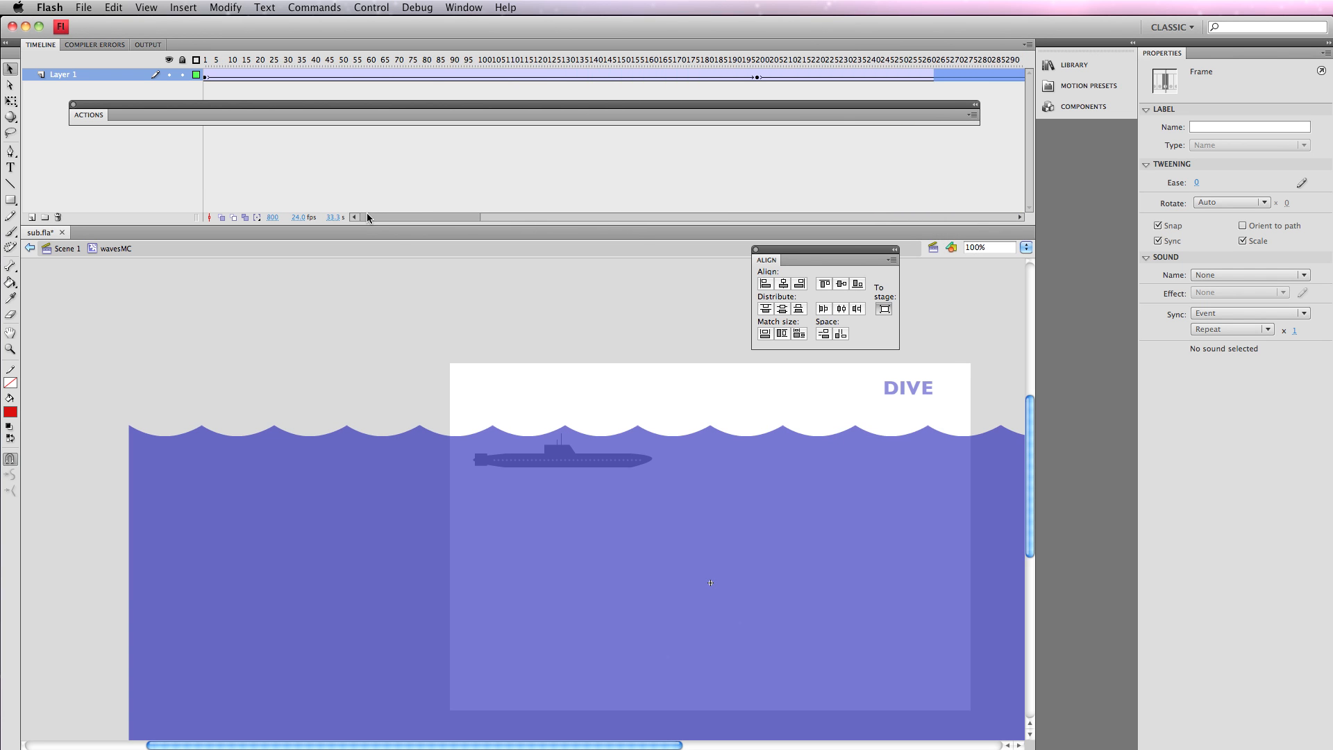
click(442, 77)
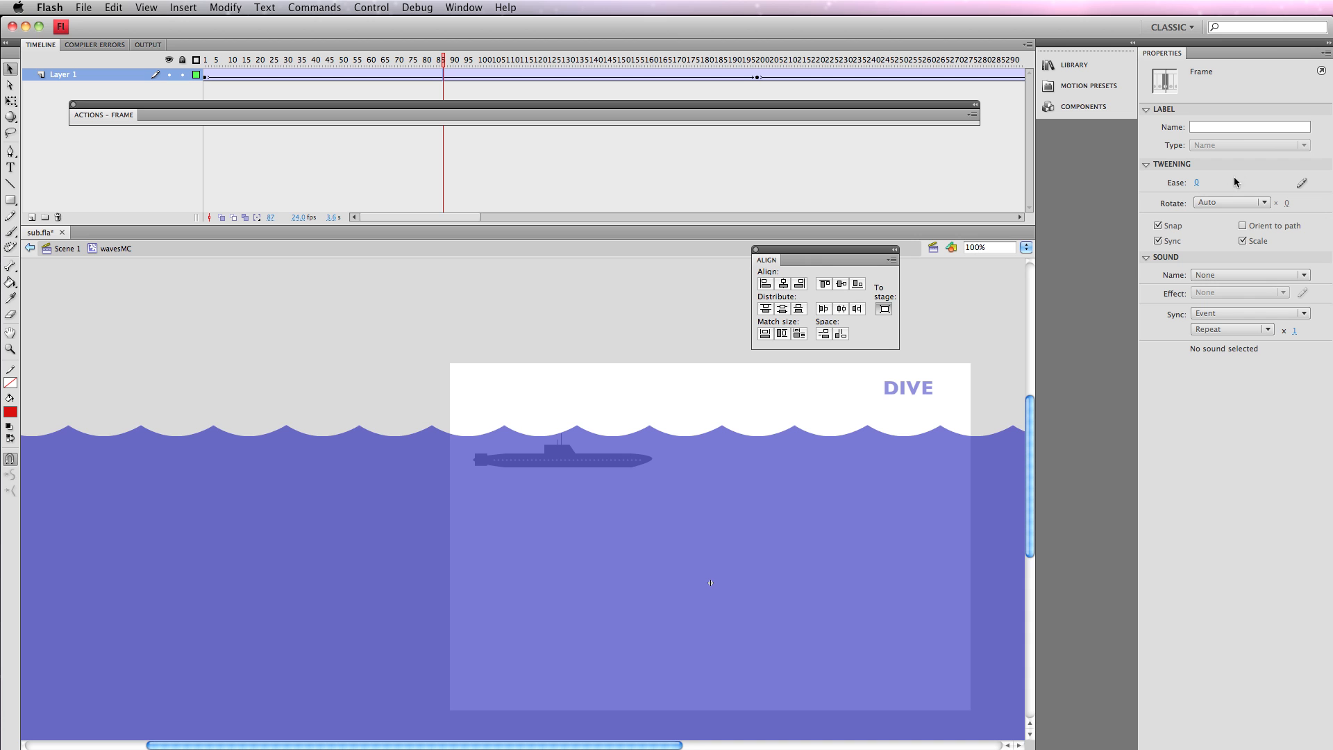
drag(1197, 183, 1217, 182)
key(Return)
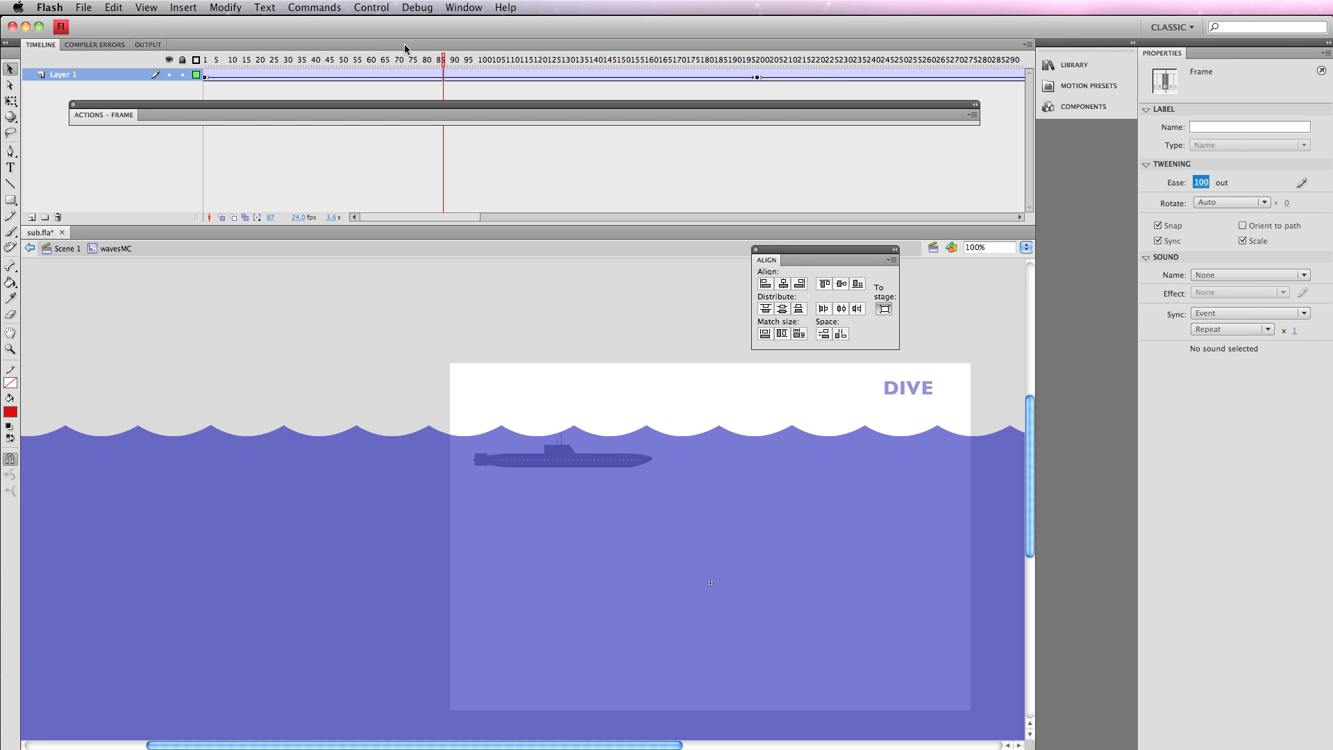
- Set the ease of the second wave tween, between frames 200 and 400, to -100 in
drag(443, 61, 813, 79)
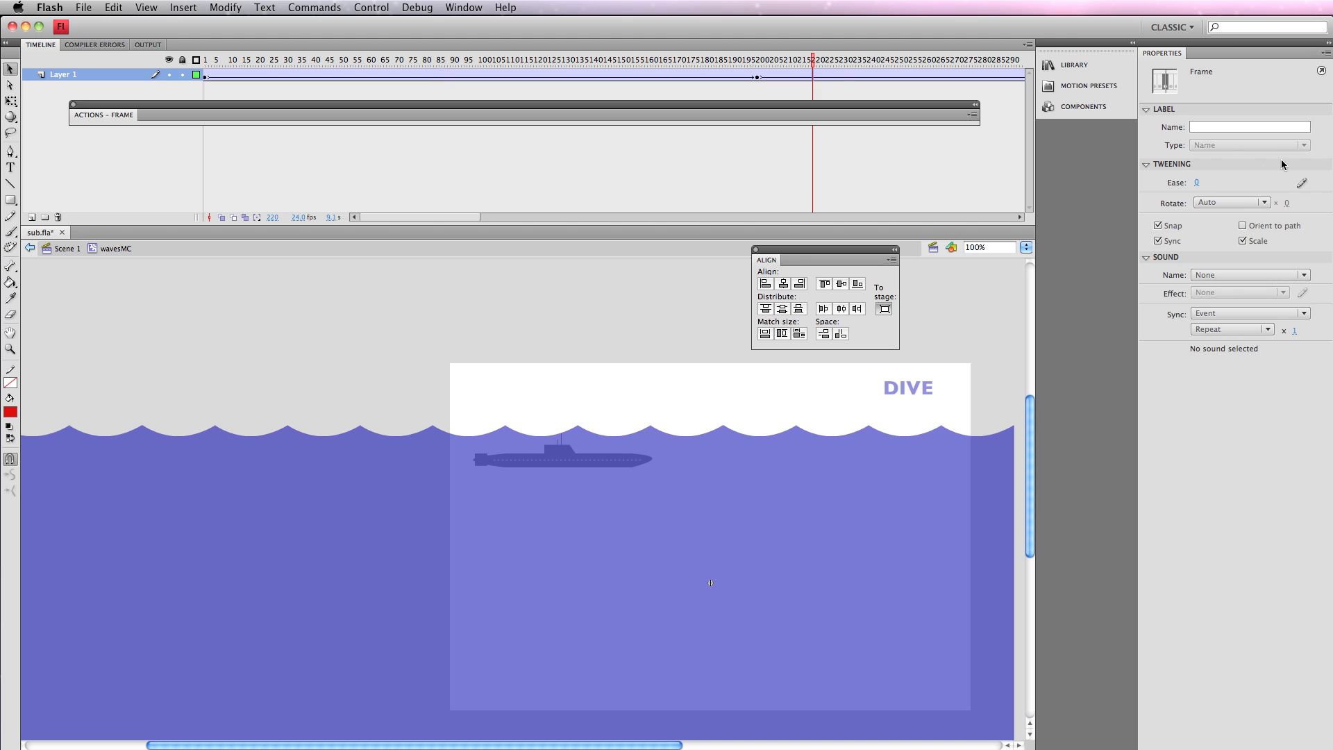
drag(1196, 182, 1034, 188)
text(-100)
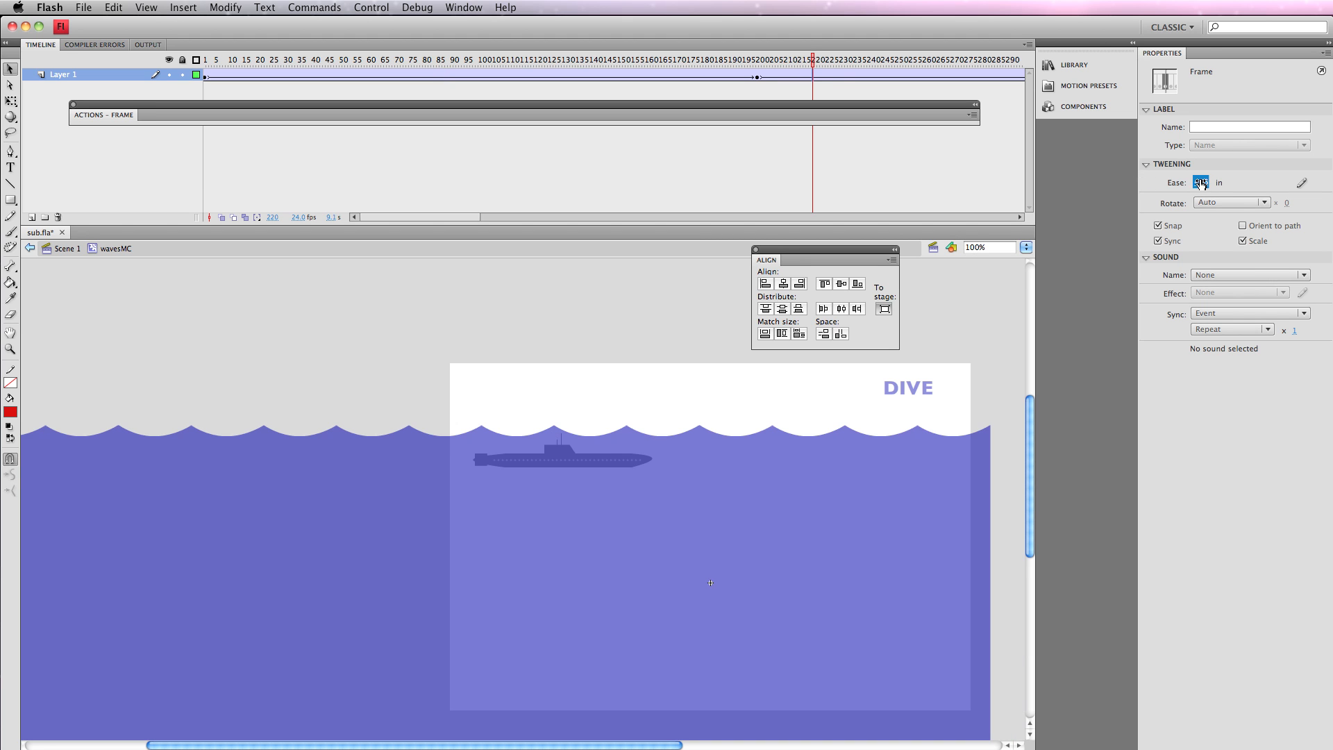
key(Return)
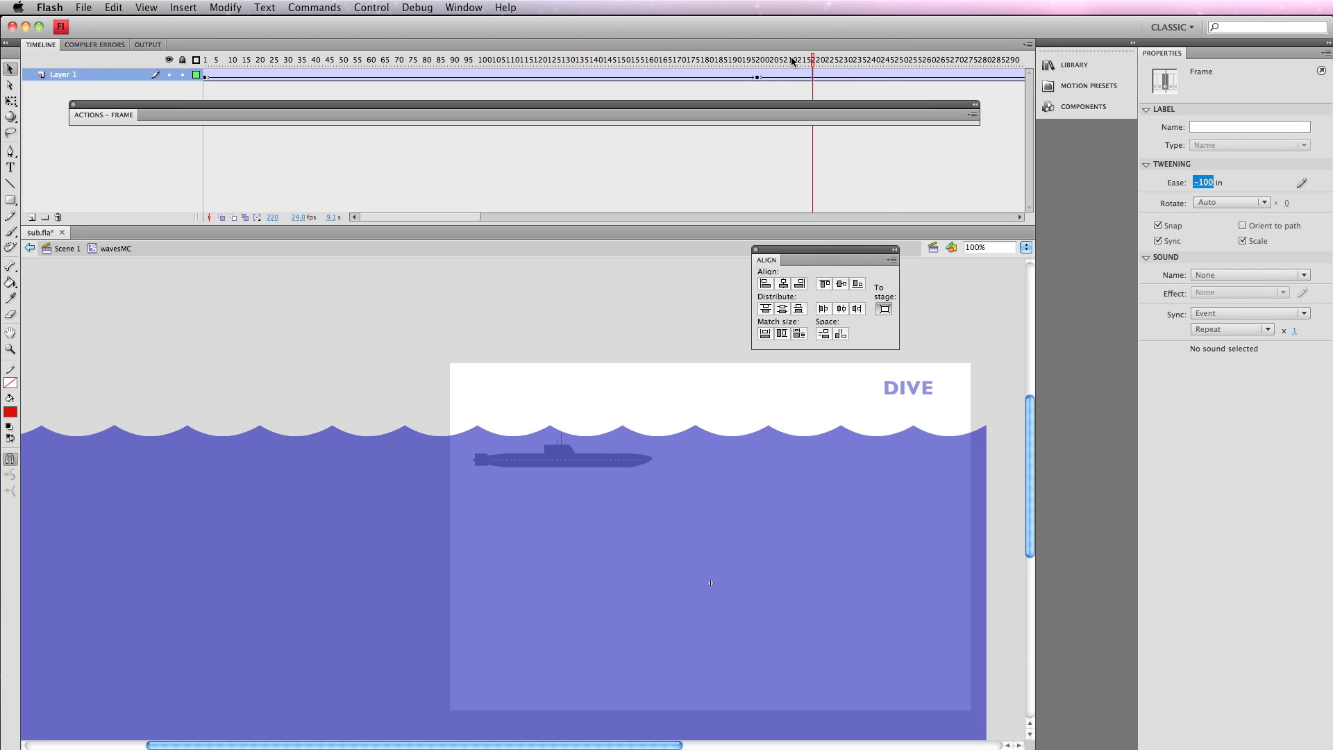
- Set the ease of the third wave tween, between frames 400 and 600, to 100 out
drag(814, 61, 960, 72)
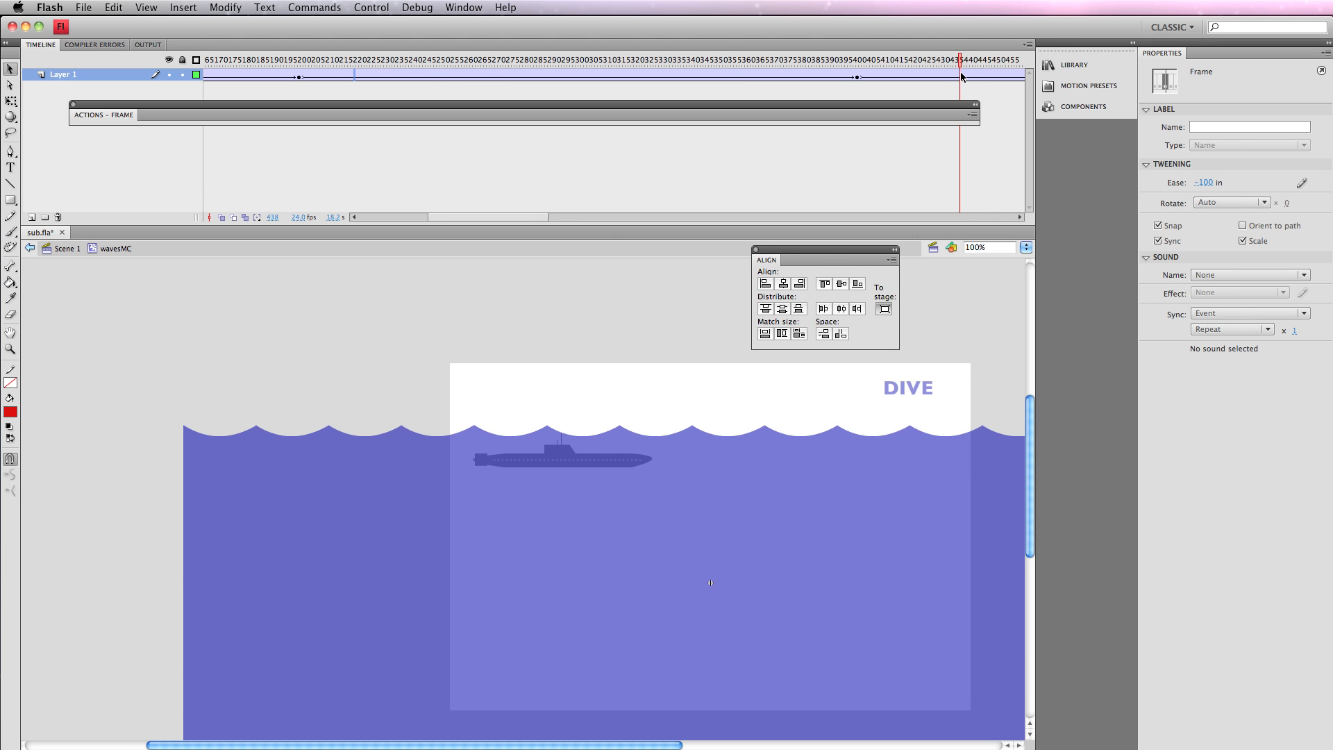
drag(1197, 183, 1229, 182)
drag(1316, 183, 1314, 183)
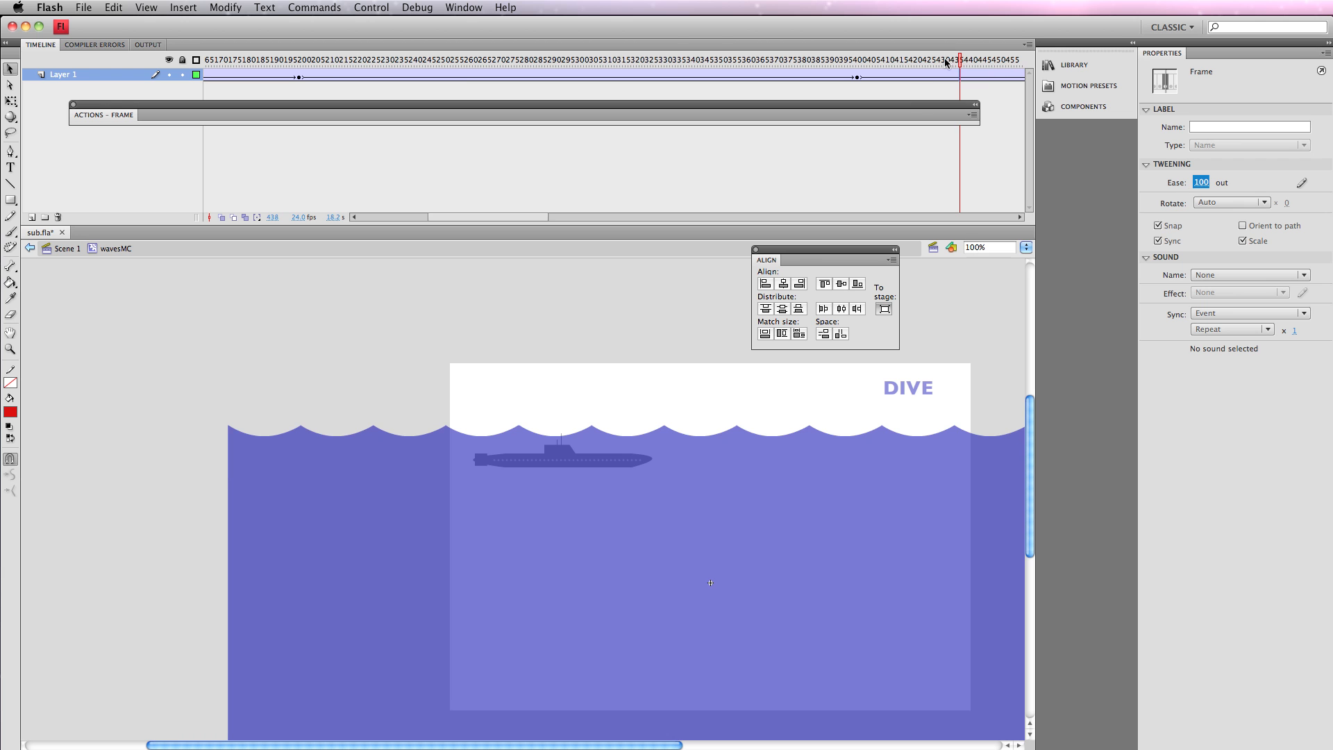
- Set the ease of the last wave tween, after the keyframe near frame 600, to -99 in and test the movie
drag(960, 61, 1003, 65)
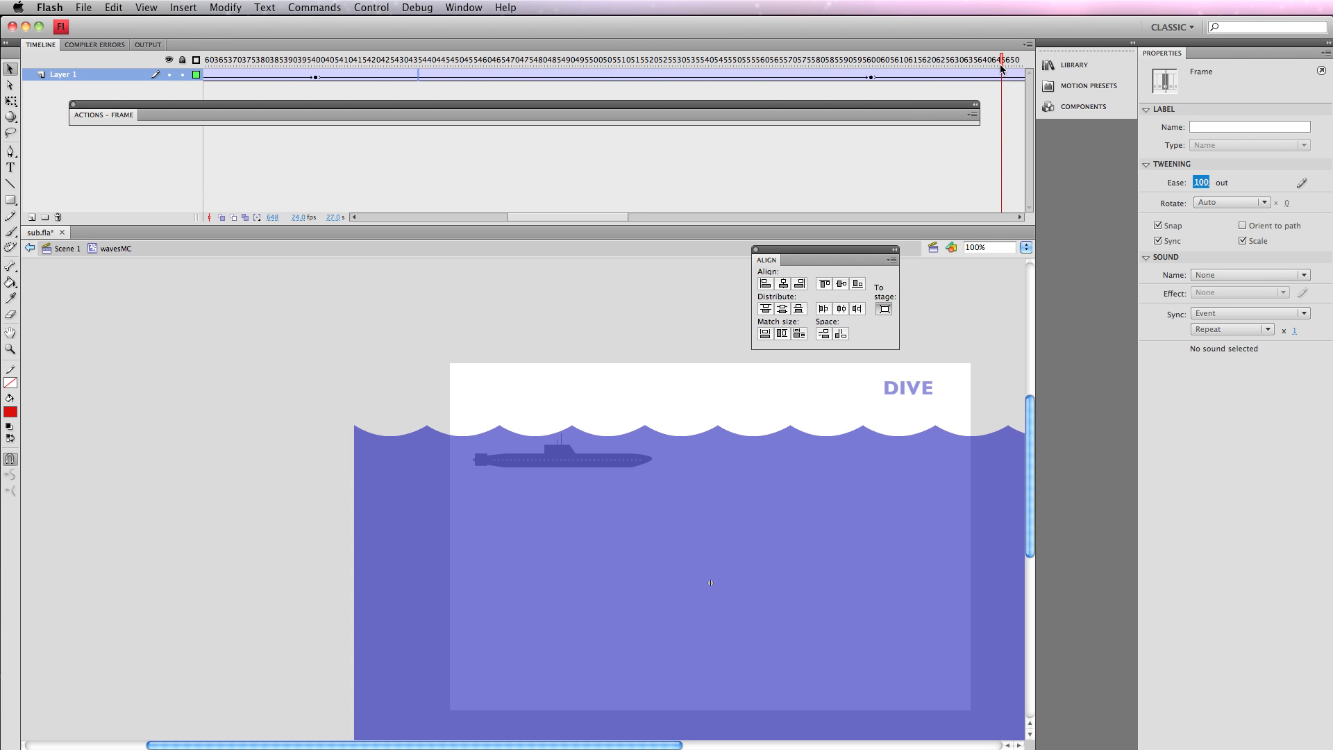
click(999, 75)
drag(1196, 182, 1045, 177)
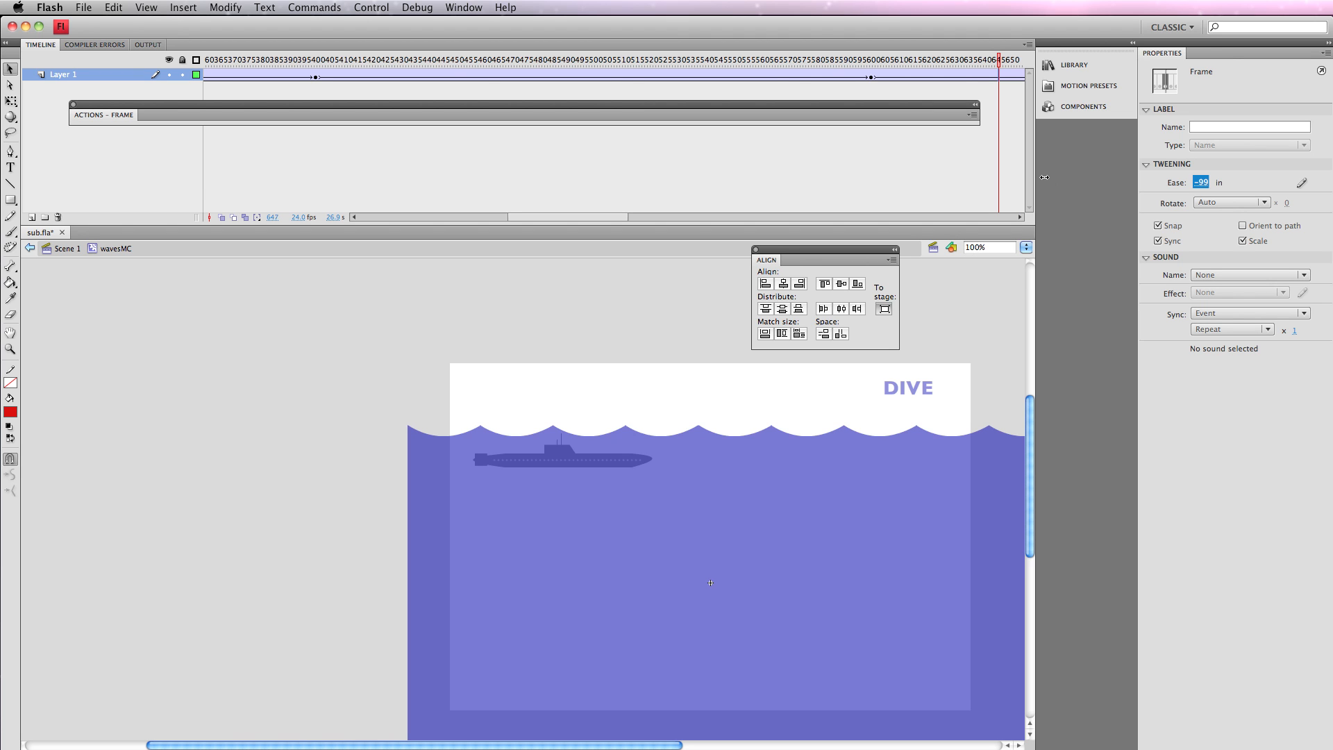
key(super+Return)
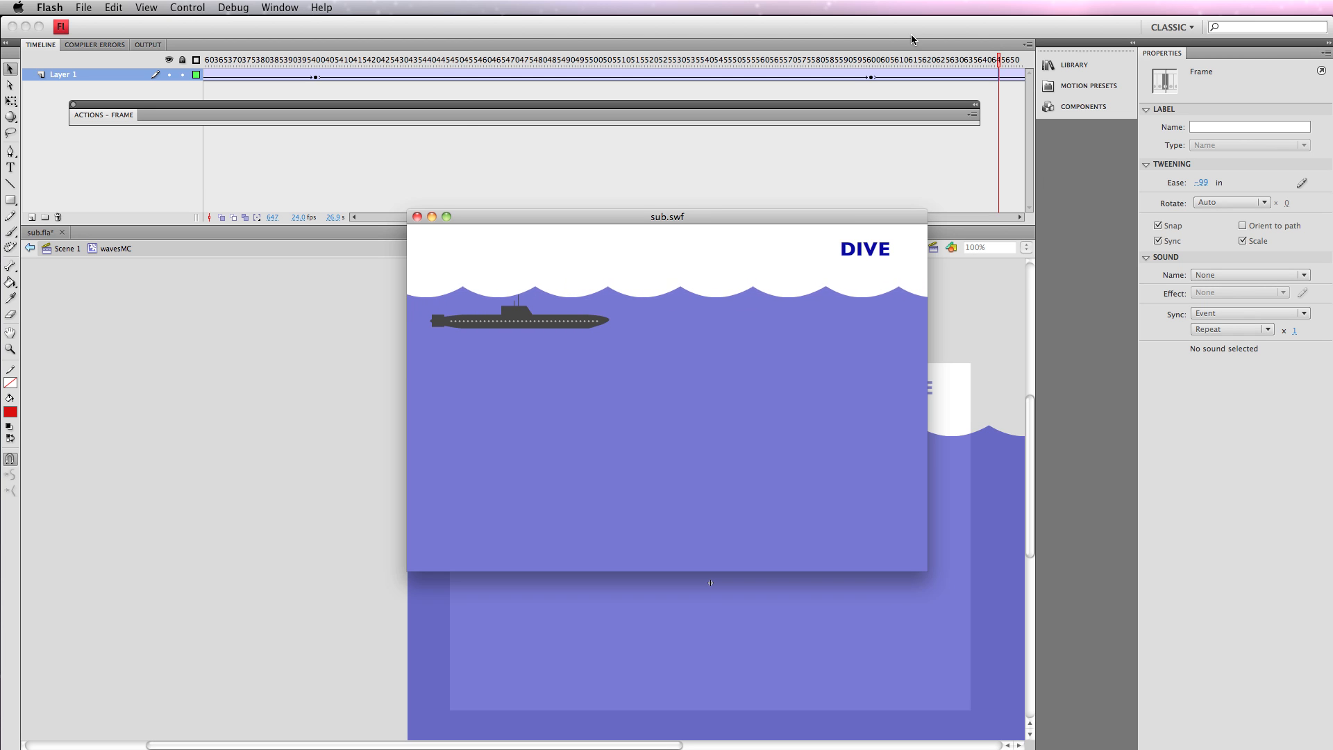
click(417, 217)
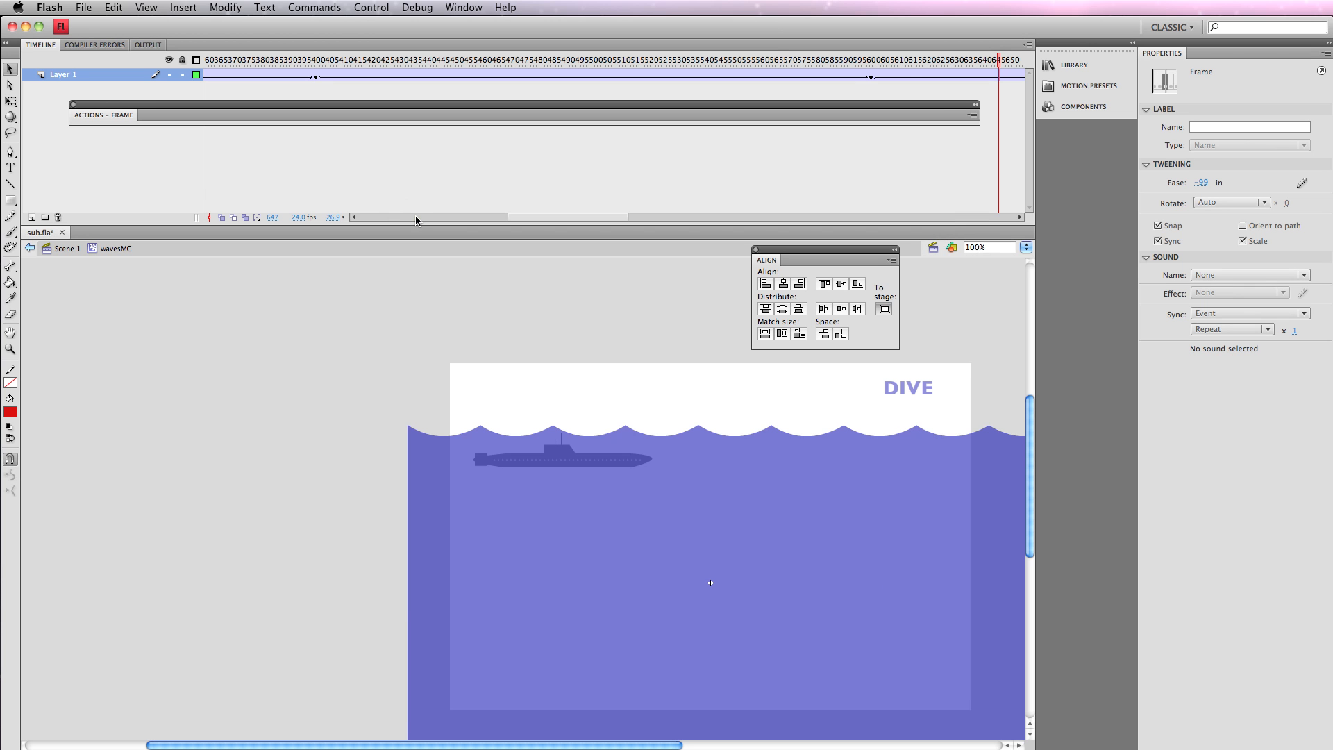
- Return to Scene 1, save the file, and set the timeline frame size to Normal
click(60, 250)
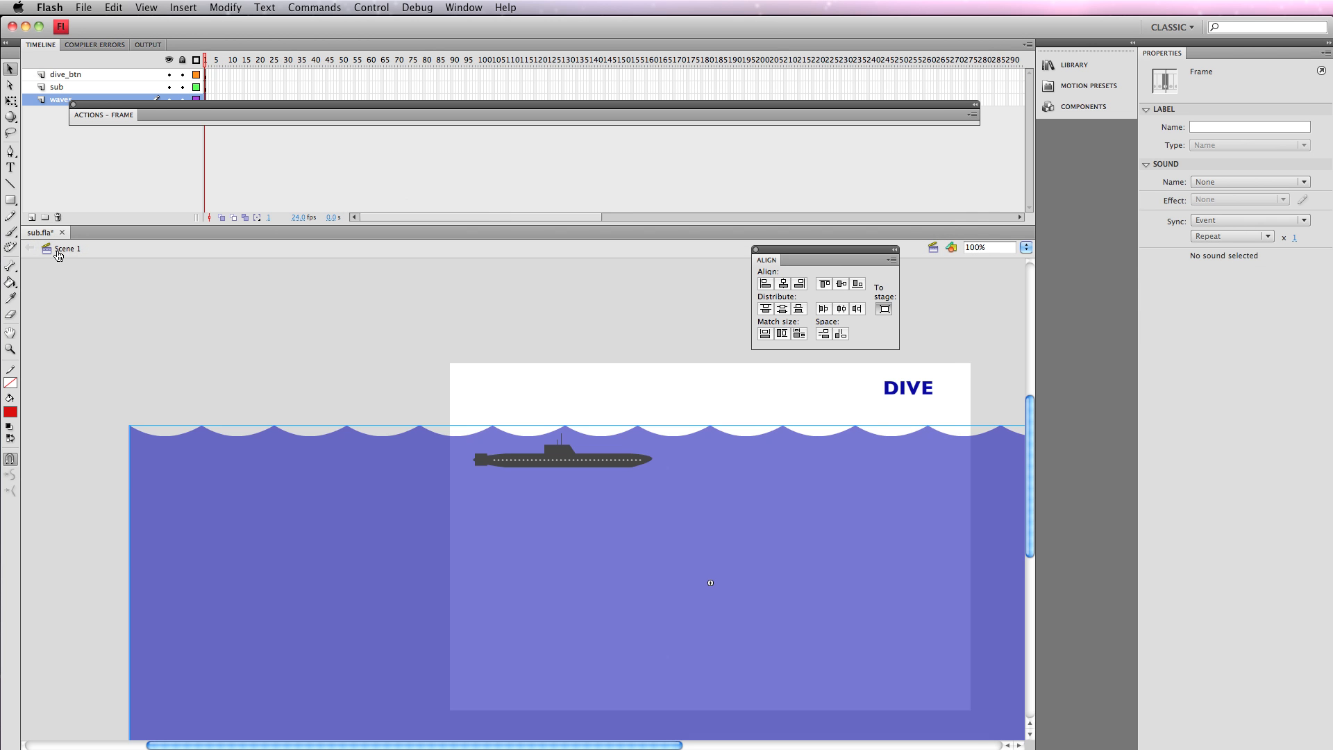
key(super+s)
click(1027, 44)
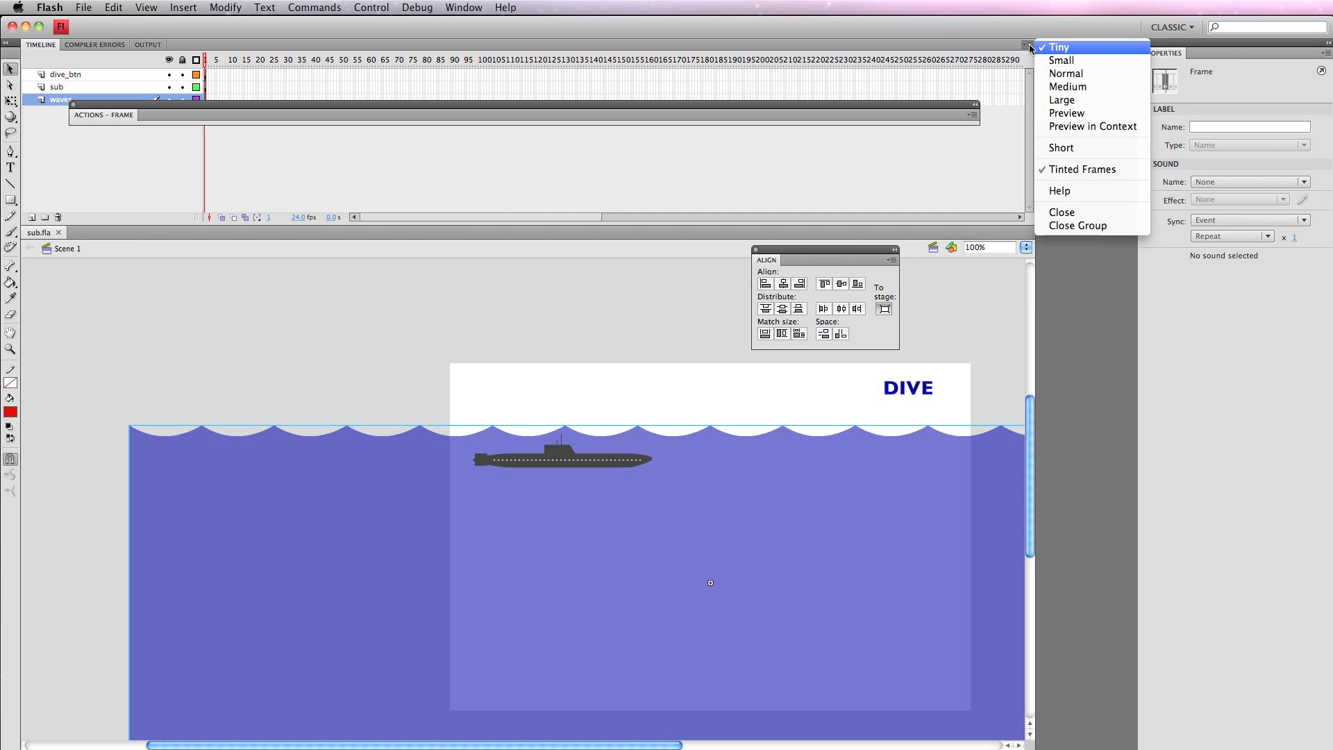
click(1044, 79)
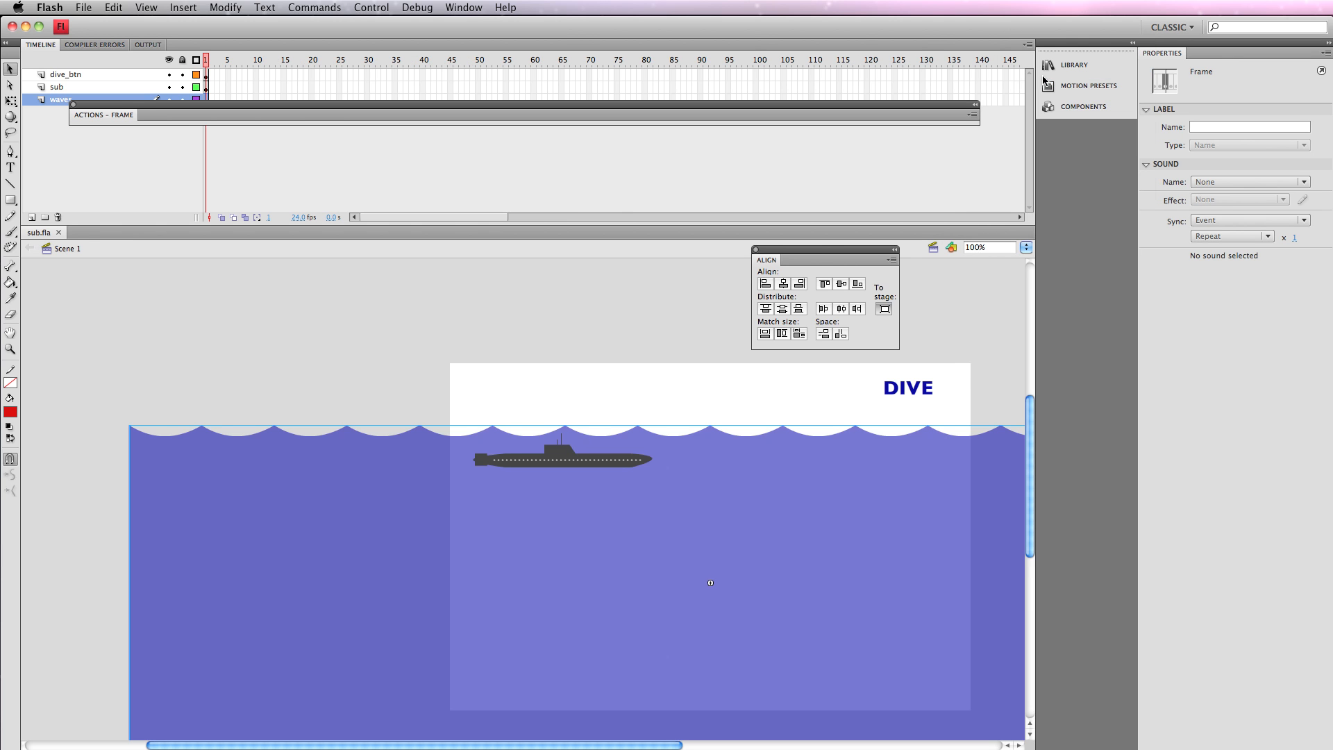
- Check the submarine graphic's contents, and convert its instance in Scene 1 to a movie clip symbol named subMC
click(582, 461)
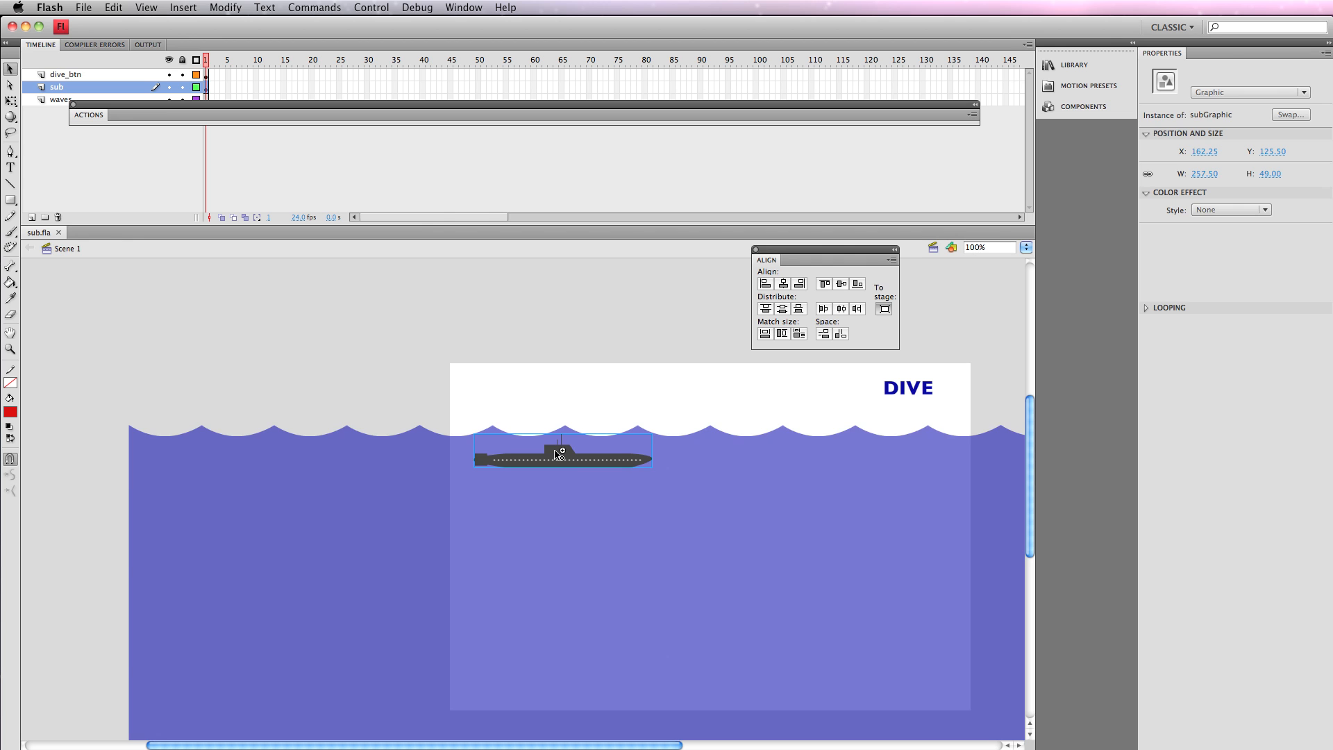
double_click(562, 456)
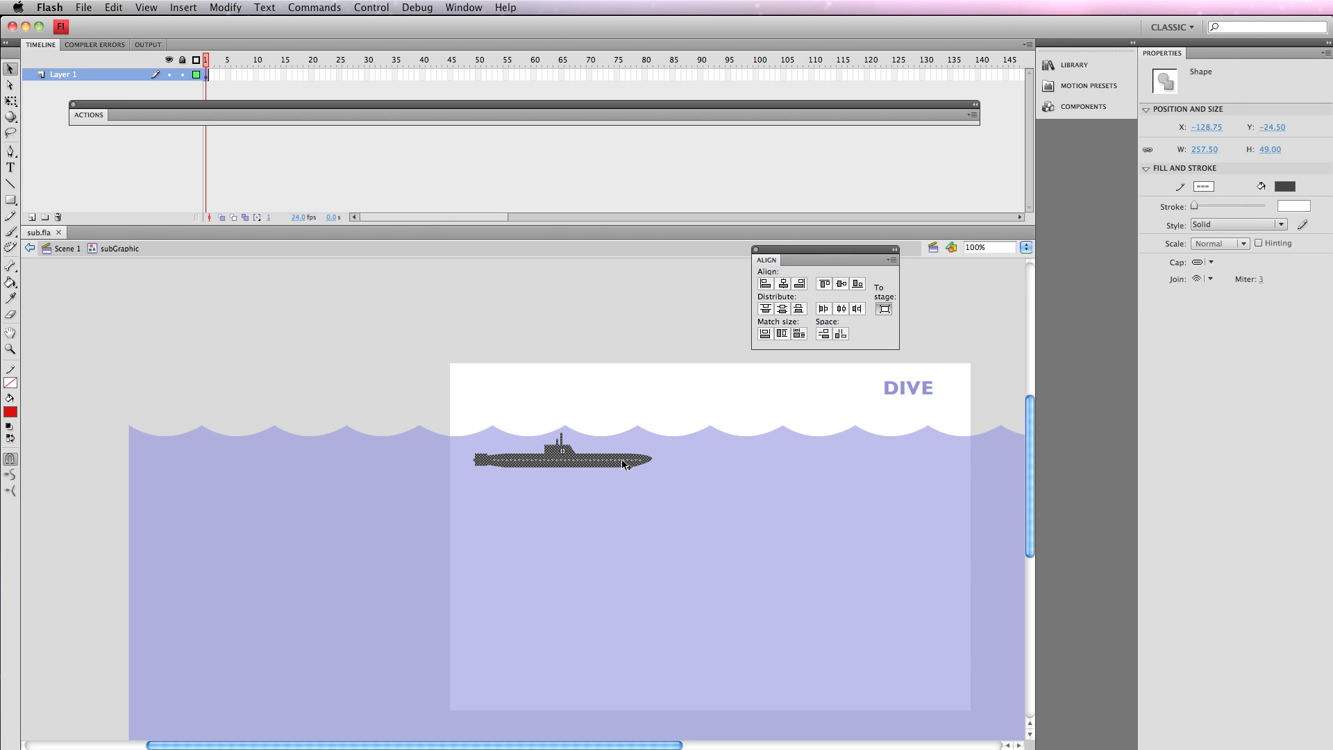
click(77, 250)
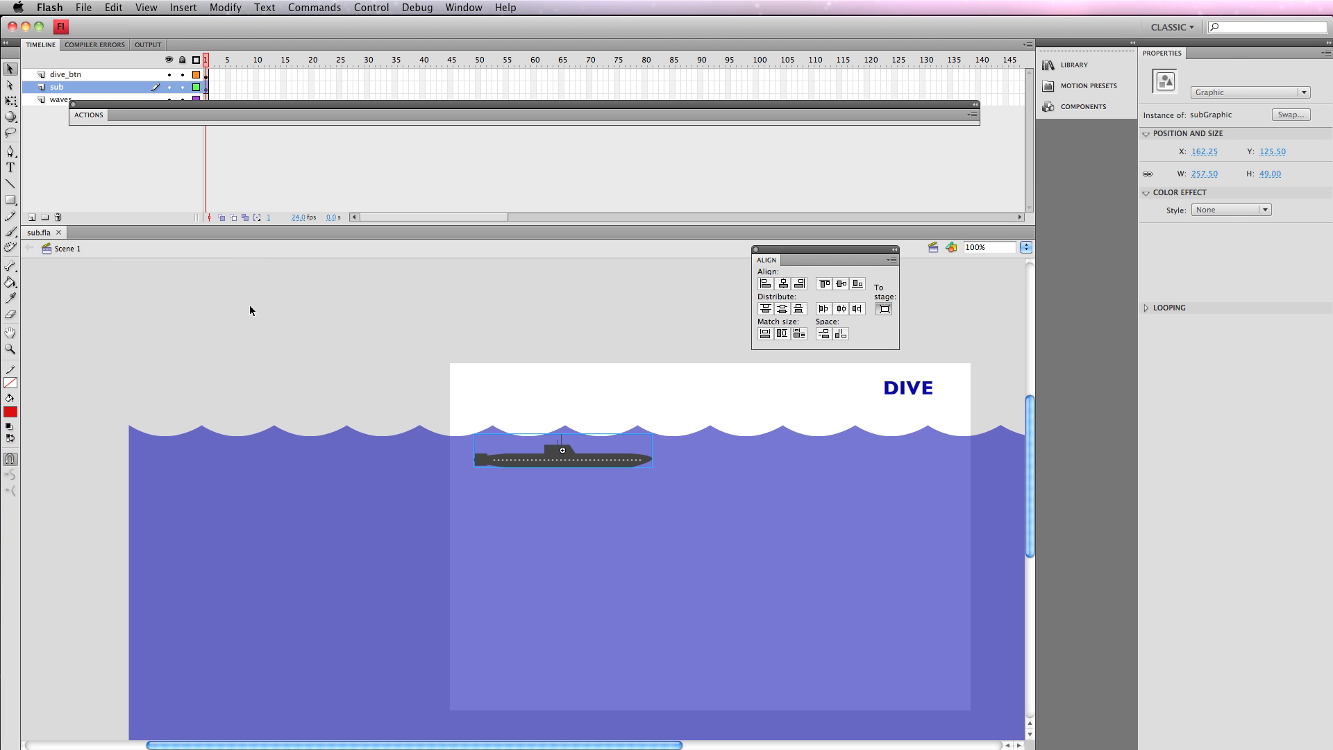
click(231, 9)
click(238, 46)
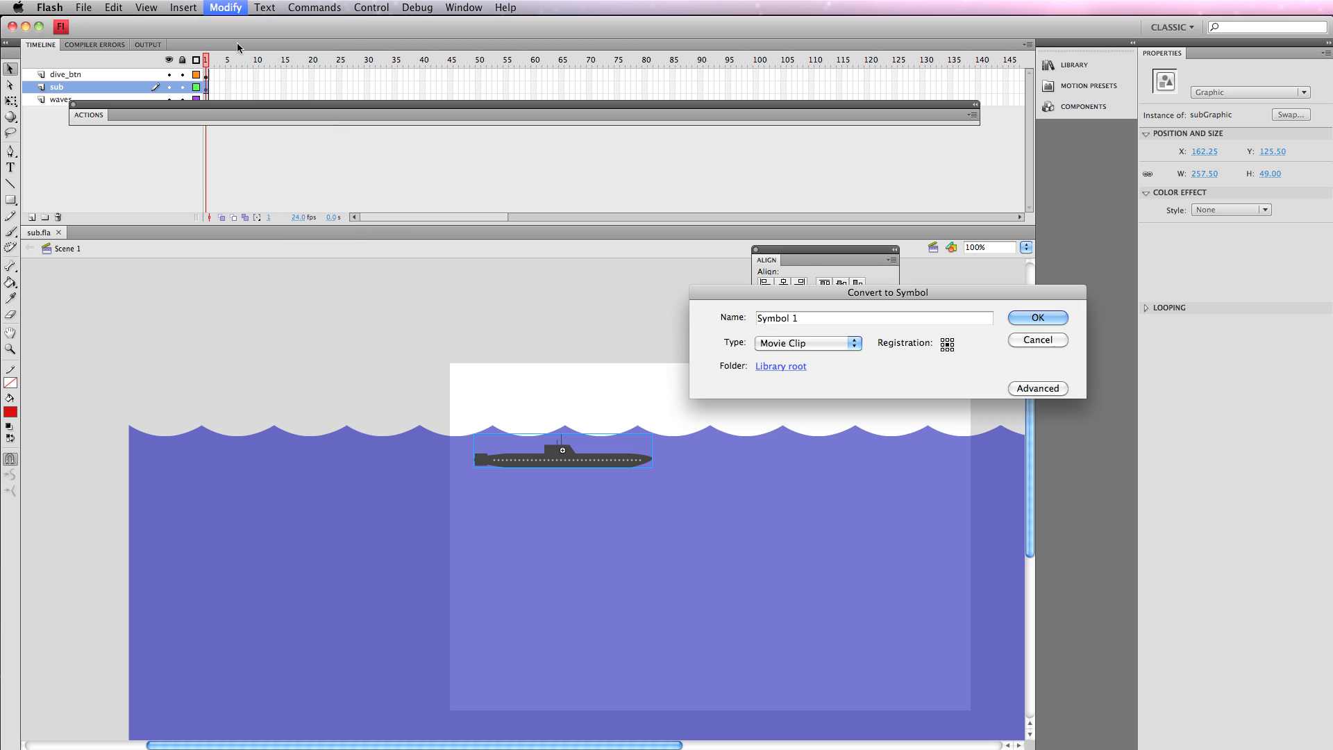
text(subMC)
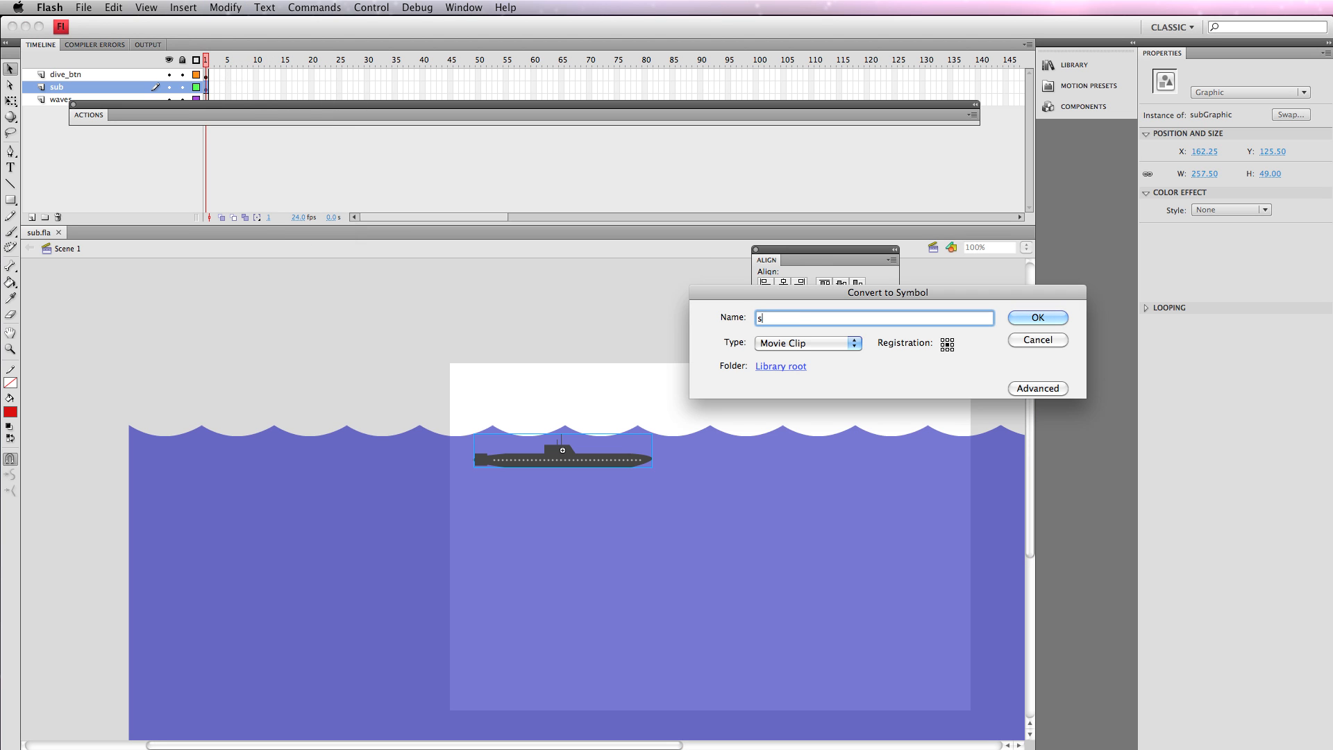
key(Return)
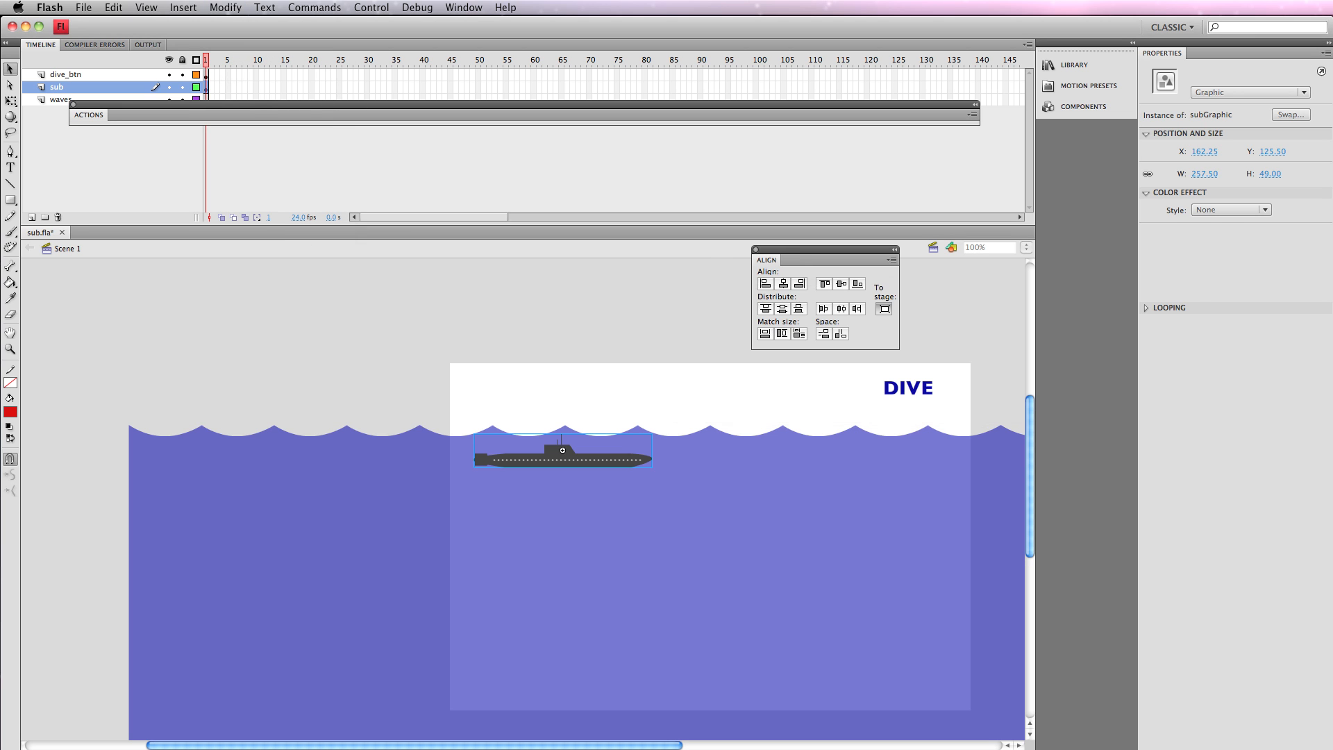
- Inside the subMC movie clip, insert keyframes at frames 20, 60 and 80
double_click(563, 452)
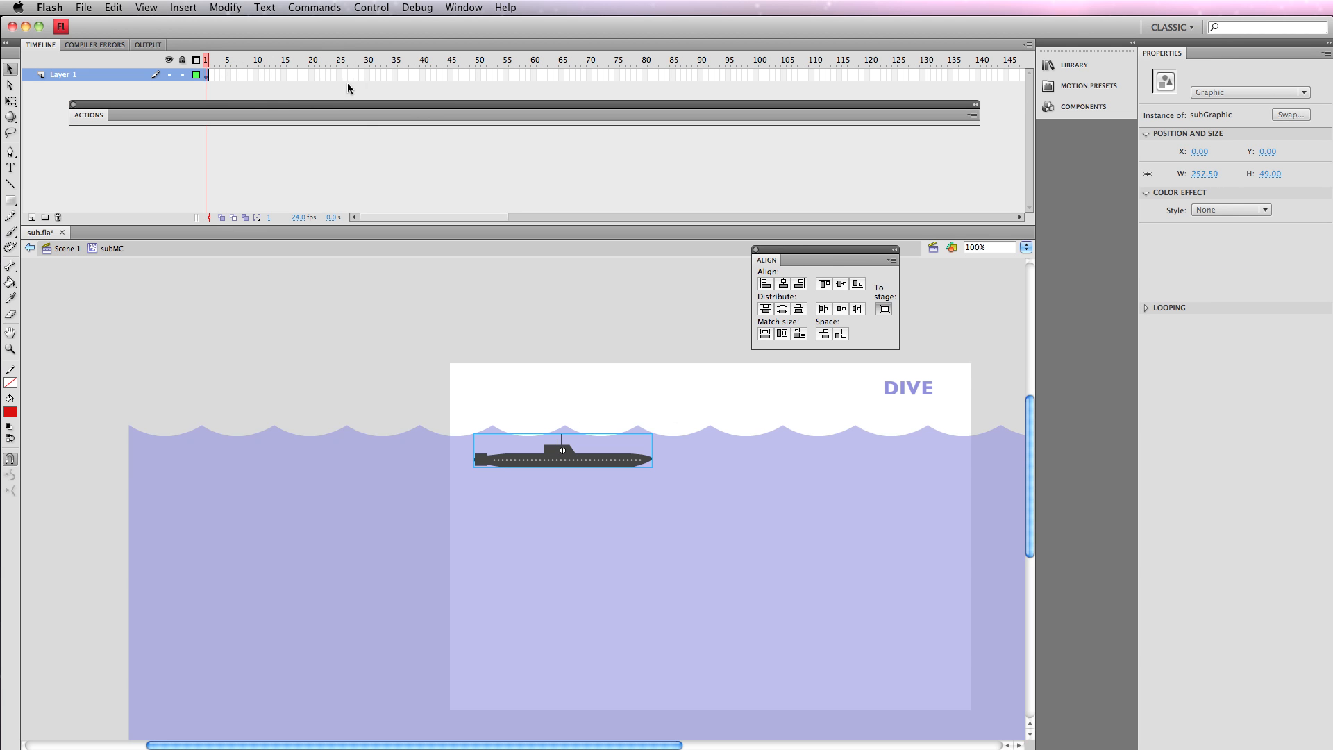
click(311, 73)
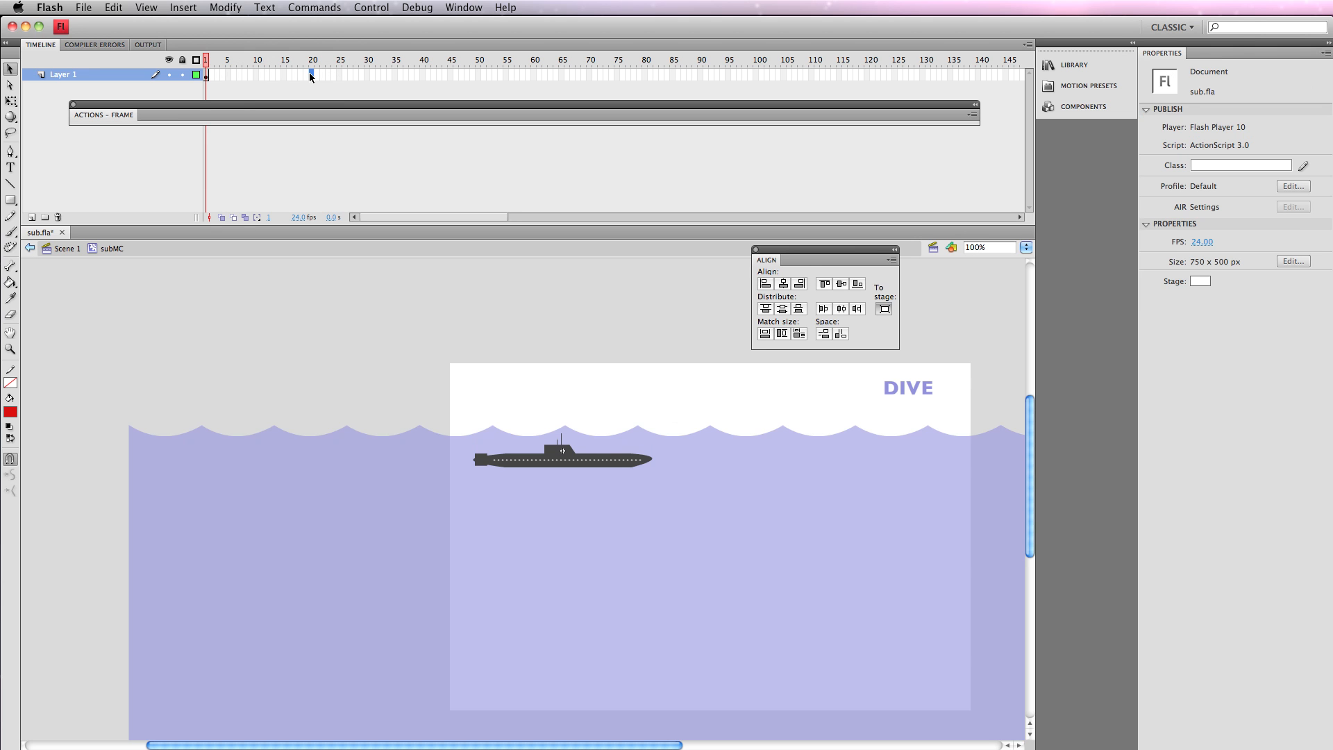
key(F6)
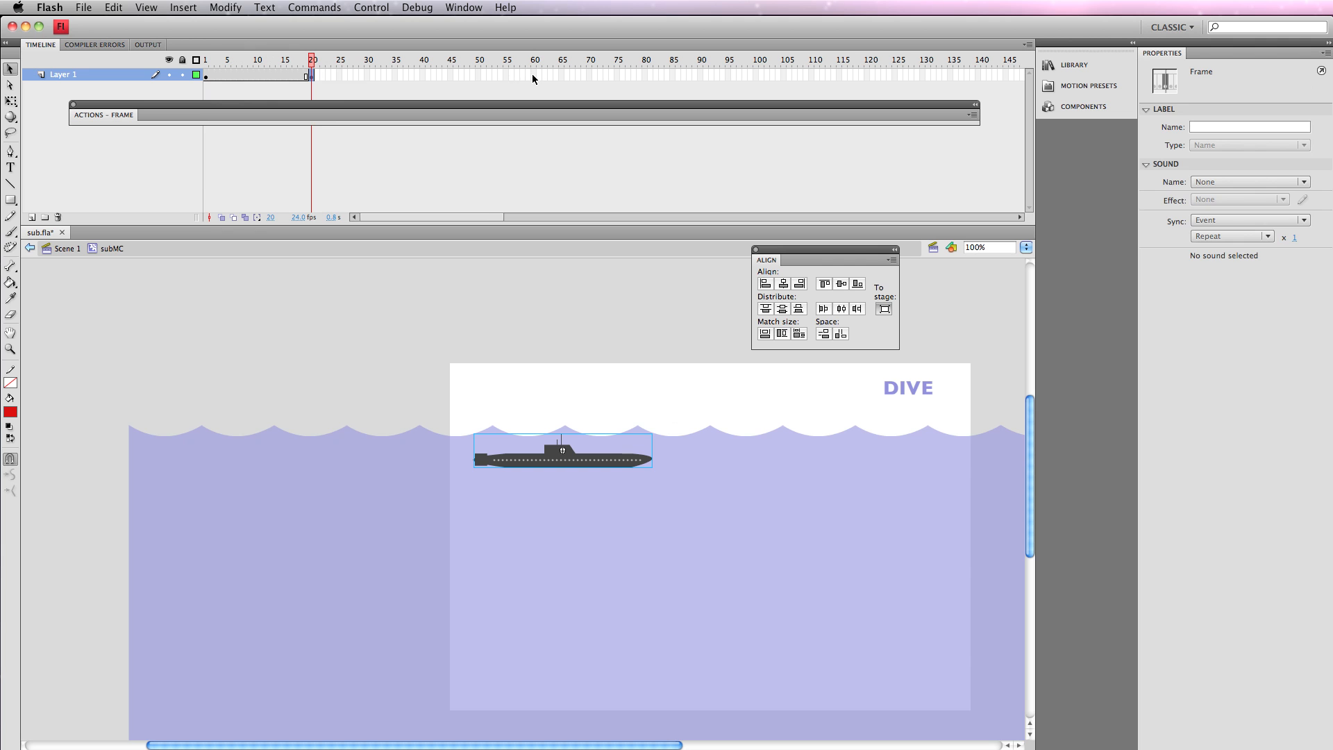
click(533, 75)
key(F6)
click(646, 74)
key(F6)
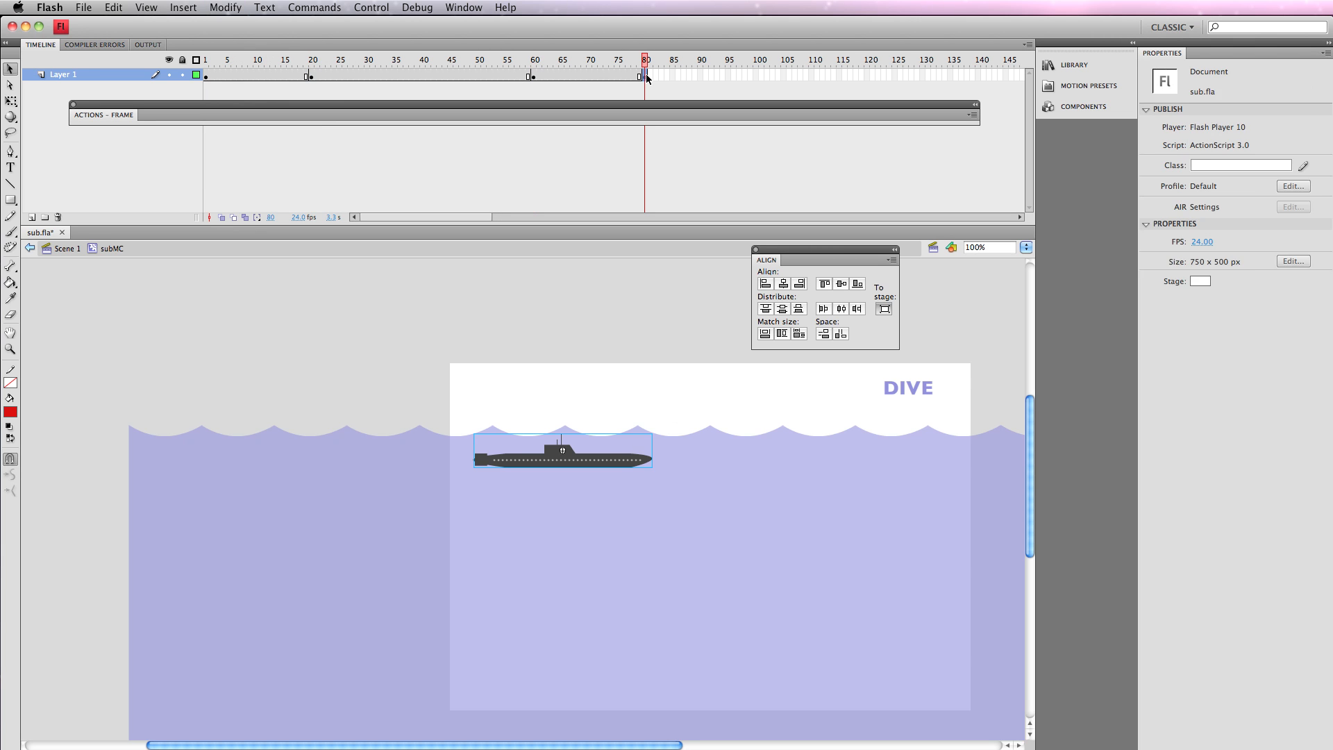
- At the frame 20 keyframe, nudge the submarine down and right to X 9, Y 8
click(311, 75)
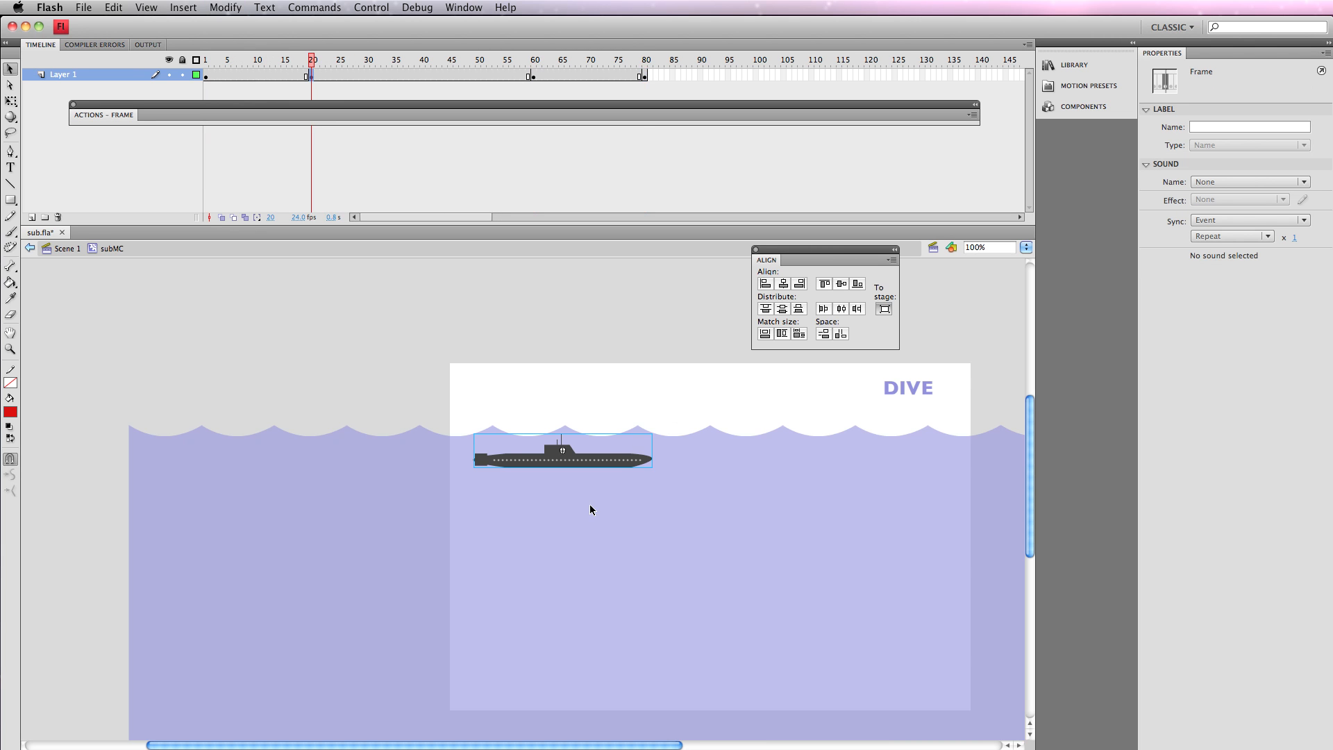
click(570, 465)
key(Down)
key(Down)
key(Down)
key(Down)
key(Down)
key(Down)
key(Down)
key(Down)
key(Right)
key(Right)
key(Right)
key(Right)
key(Right)
key(Right)
key(Right)
key(Right)
key(Right)
- Rotate the submarine at frame 20 slightly with Free Transform so its nose tilts up
scroll(556, 425, up, 10)
scroll(370, 508, down, 8)
scroll(369, 510, left, 1)
key(q)
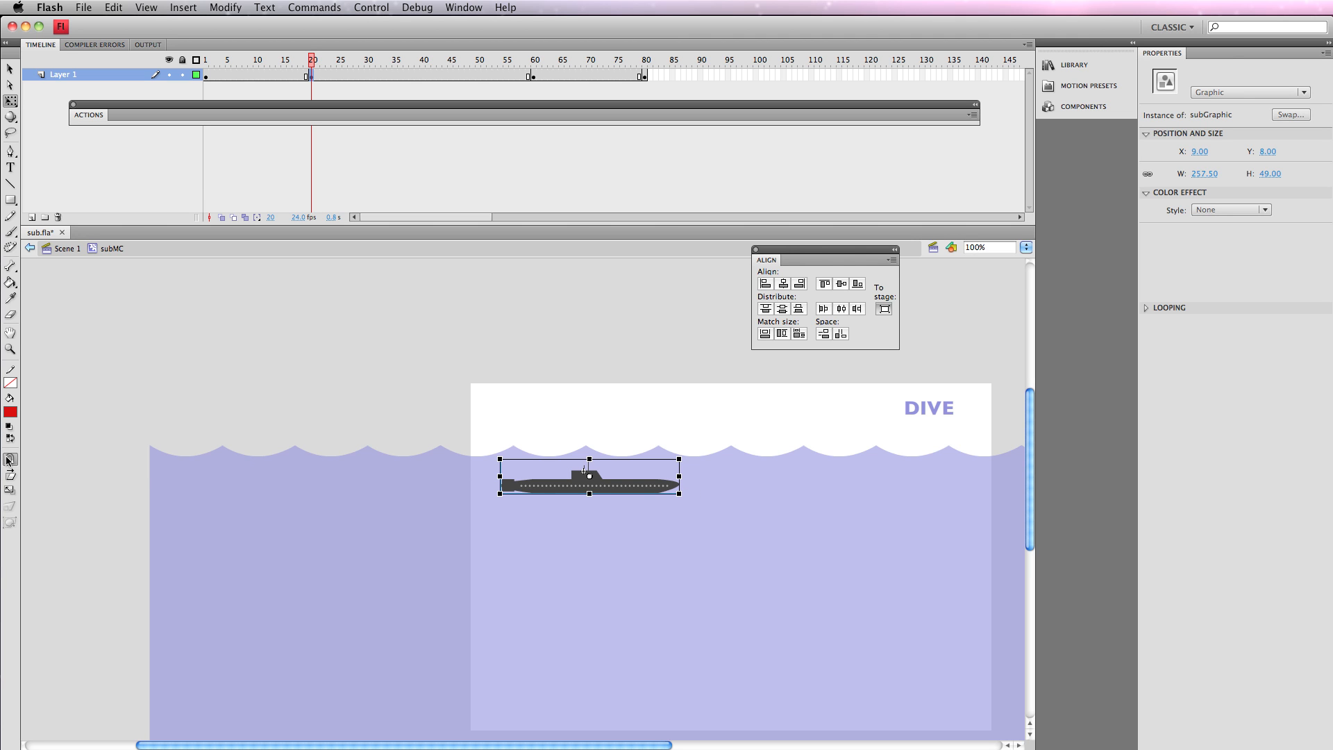
drag(691, 492, 693, 488)
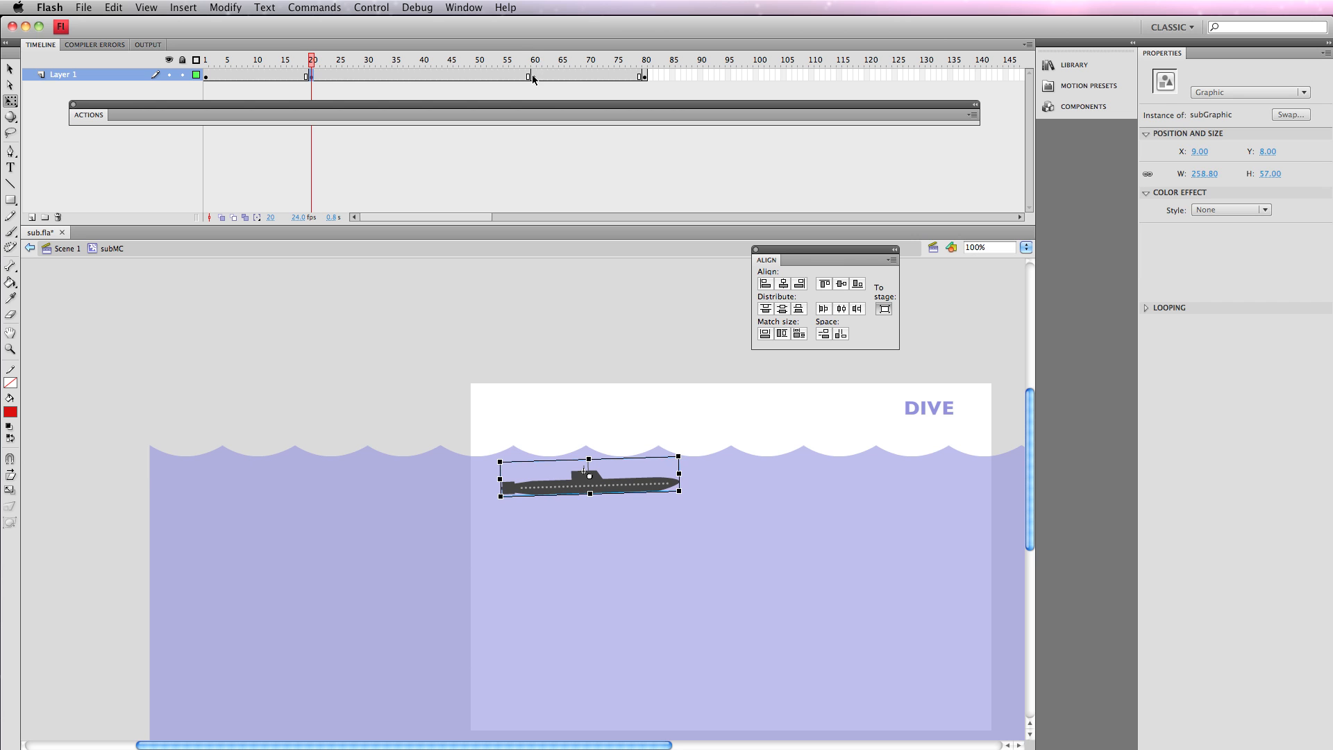
- At the frame 60 keyframe, nudge the submarine to X -5, Y -7 and rotate it slightly so its nose tilts down
click(533, 76)
key(Up)
key(Up)
key(Up)
key(Up)
key(Up)
key(Up)
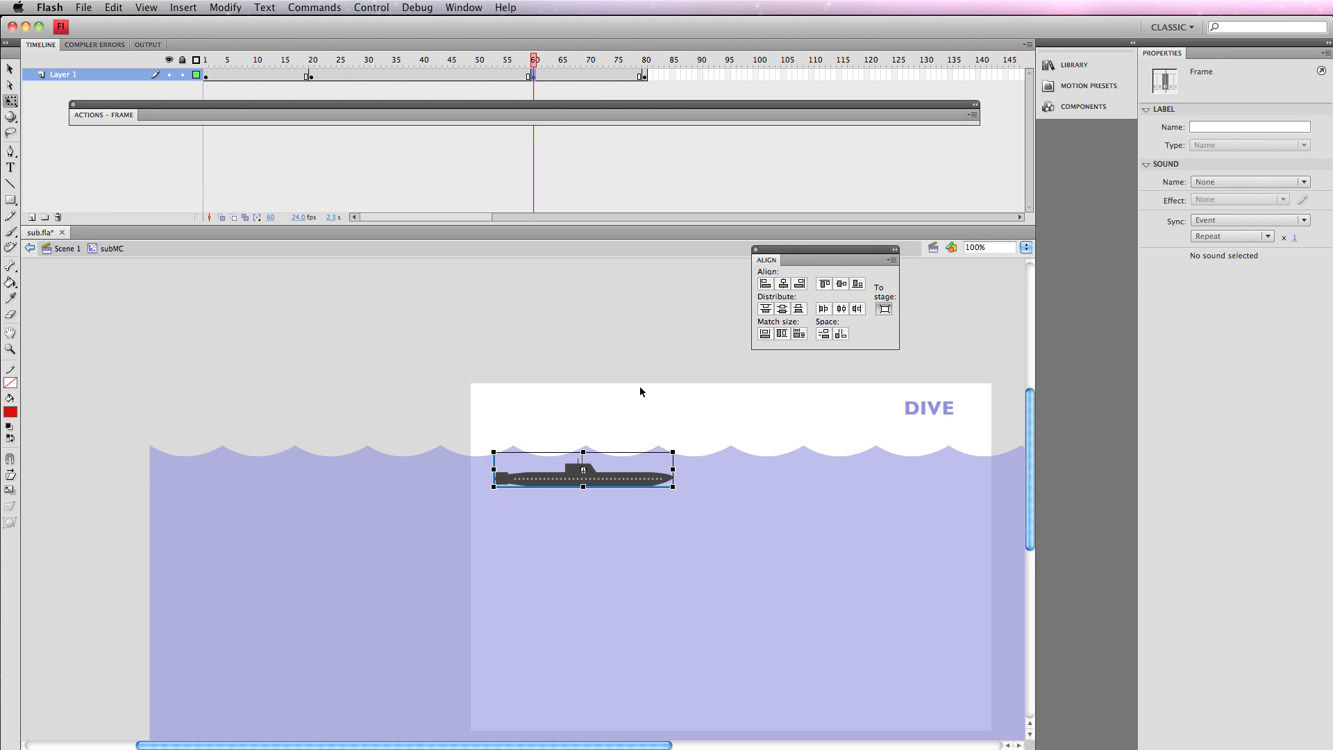
key(Left)
key(Left)
key(Left)
key(Left)
key(Up)
key(Left)
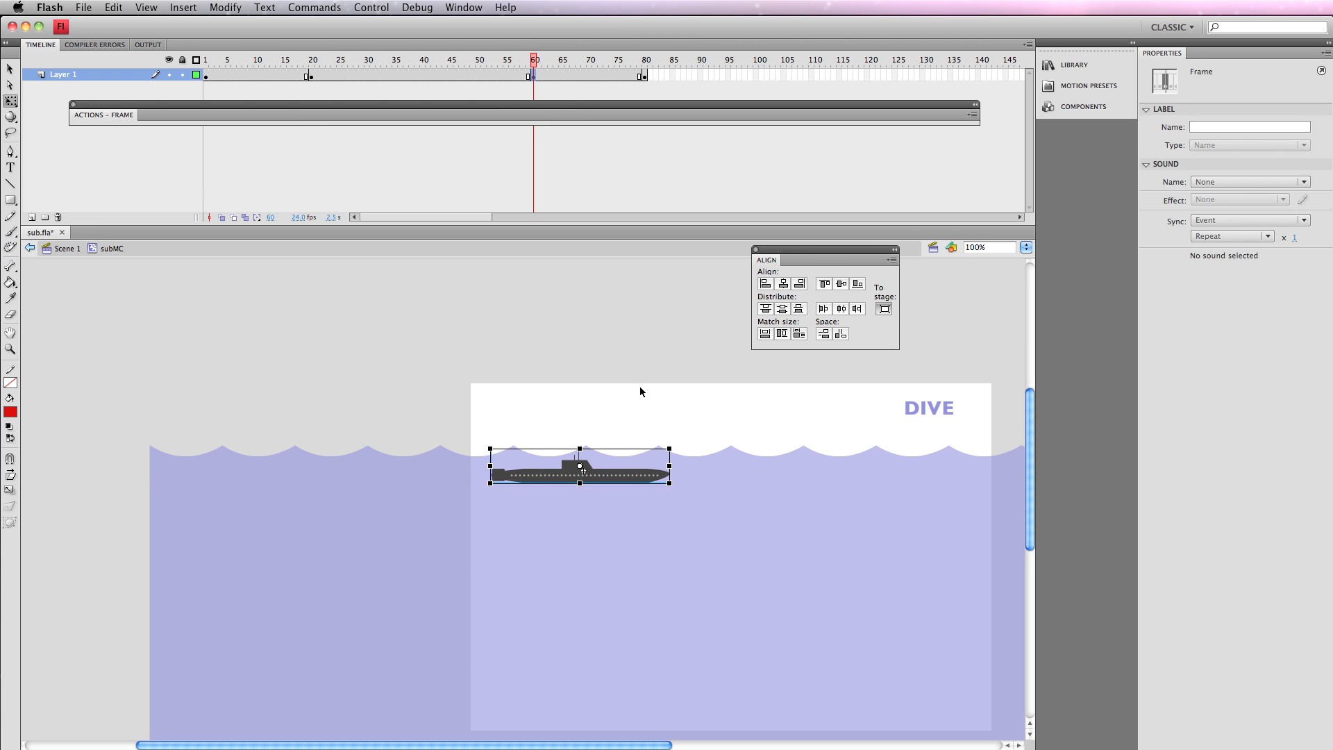
drag(680, 493, 680, 493)
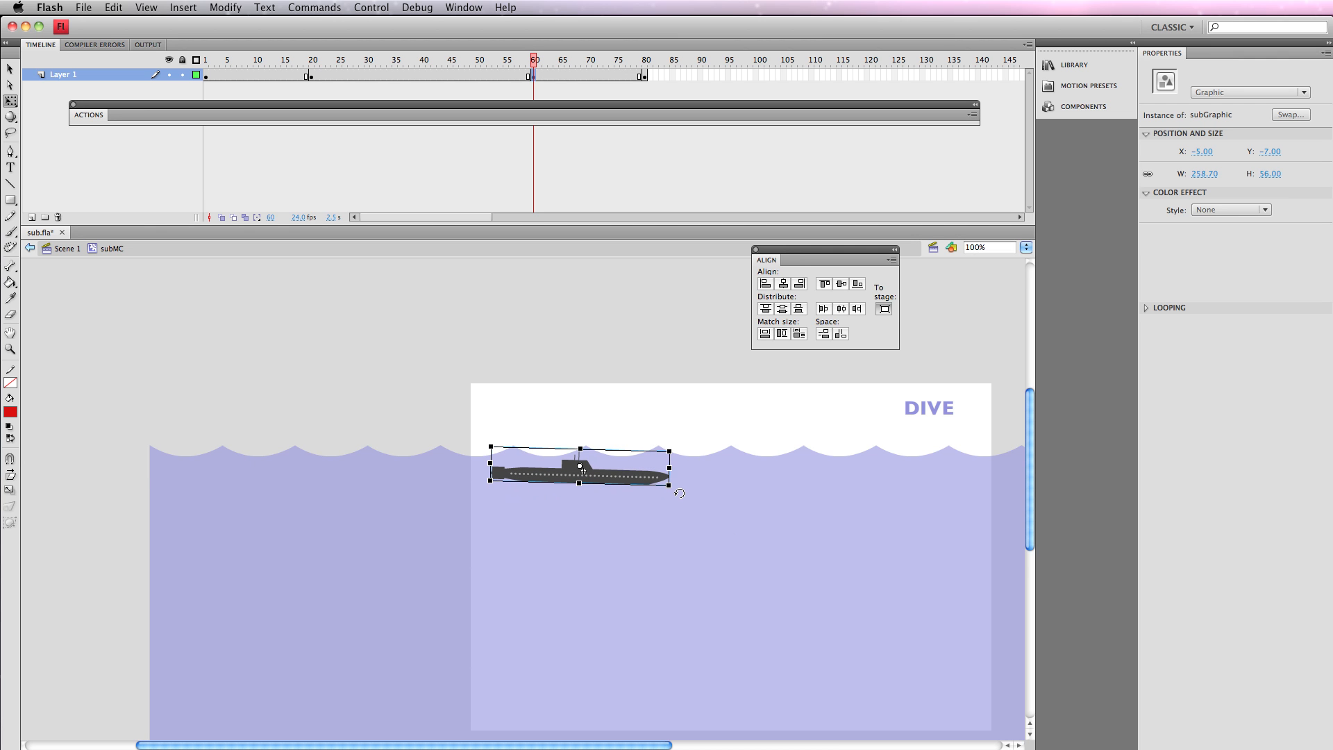
- Apply a classic tween to all three spans between the submarine's keyframes from frame 1 to 80
drag(271, 76, 596, 81)
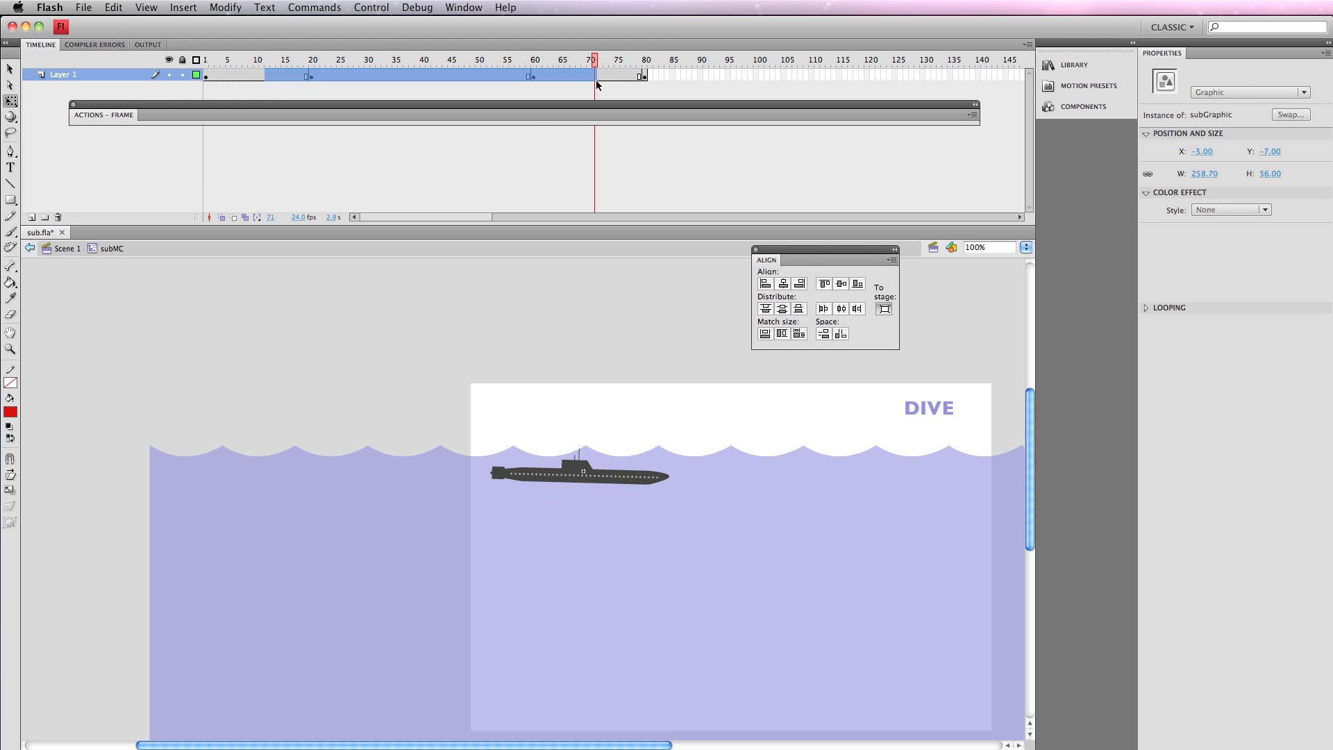
click(183, 8)
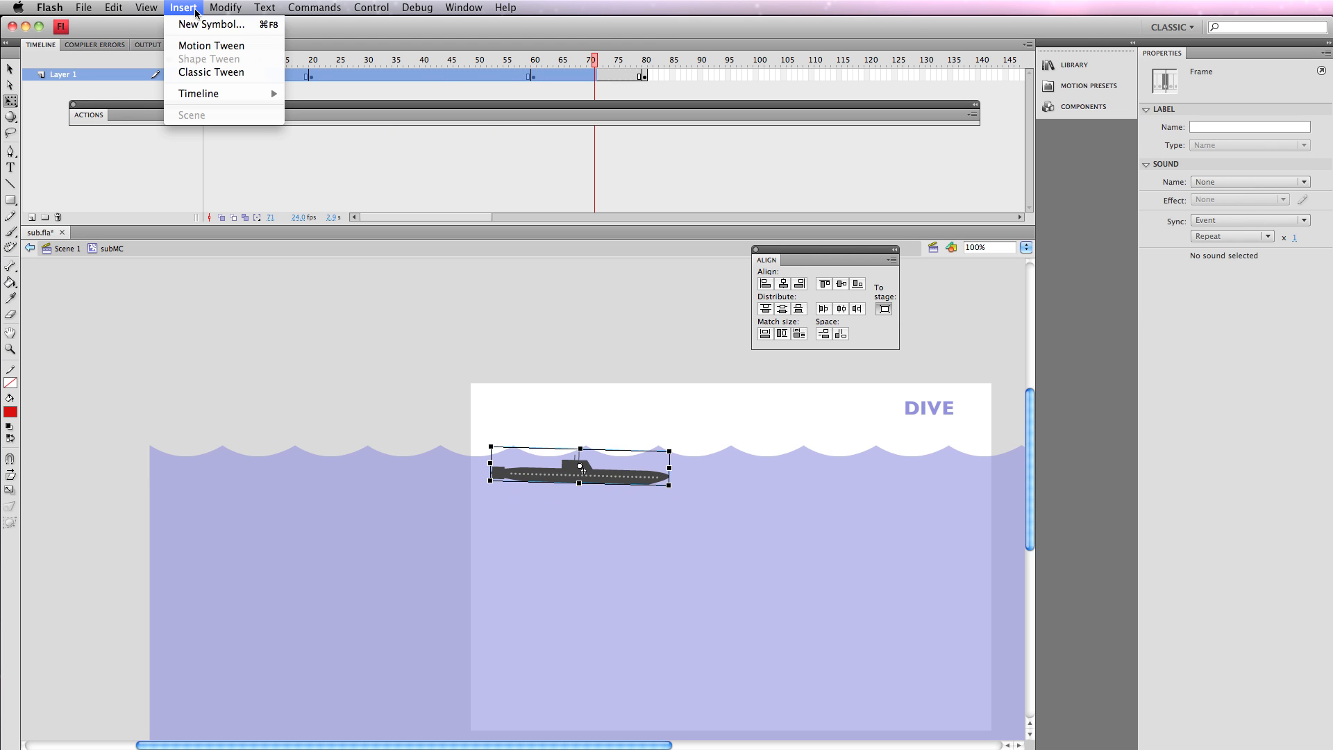
click(214, 73)
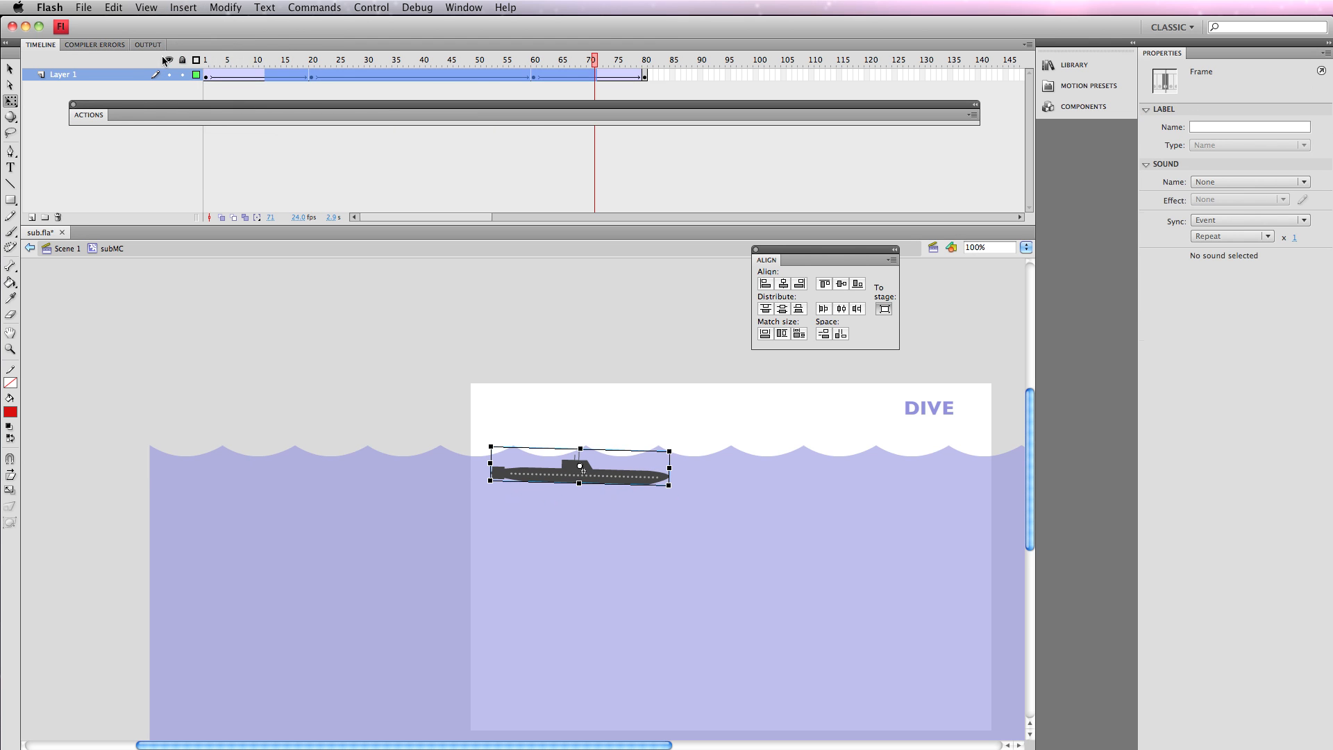
- Preview the submarine's bobbing animation in the timeline and test the movie
drag(595, 62, 341, 78)
key(Return)
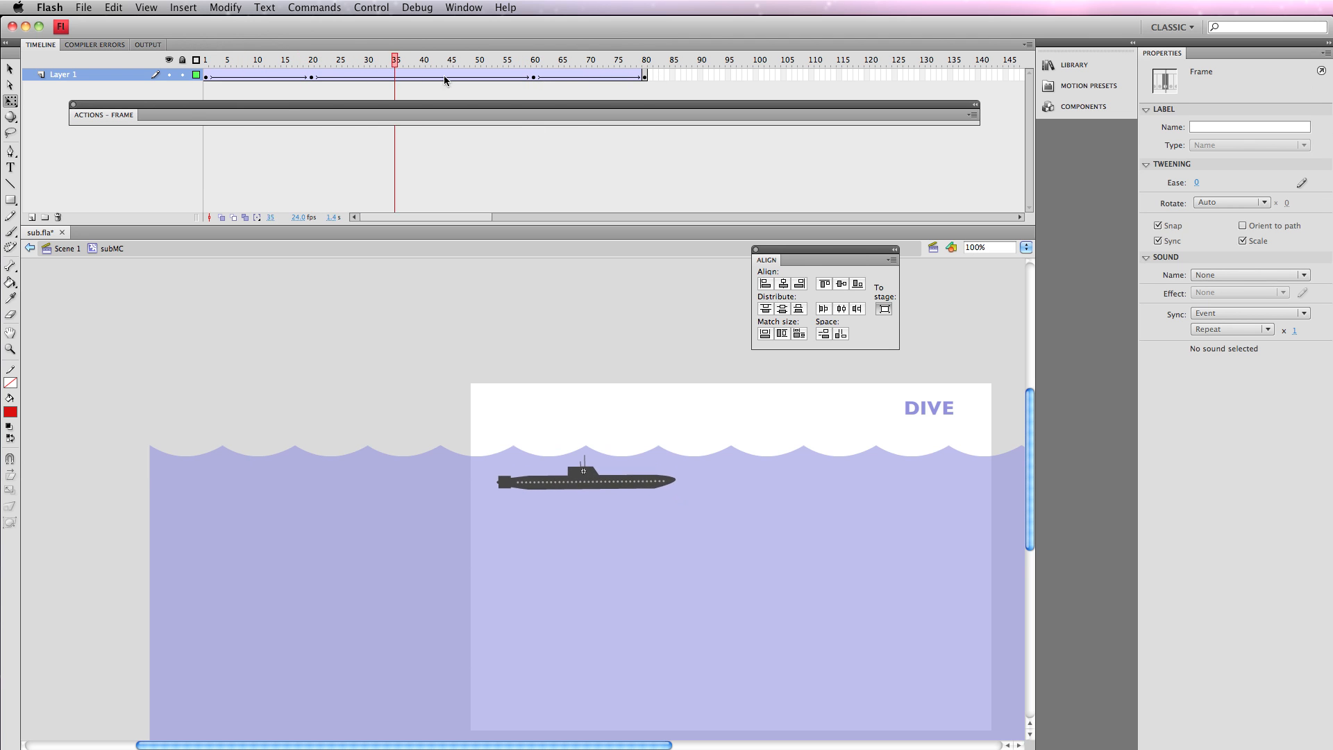
key(super+Return)
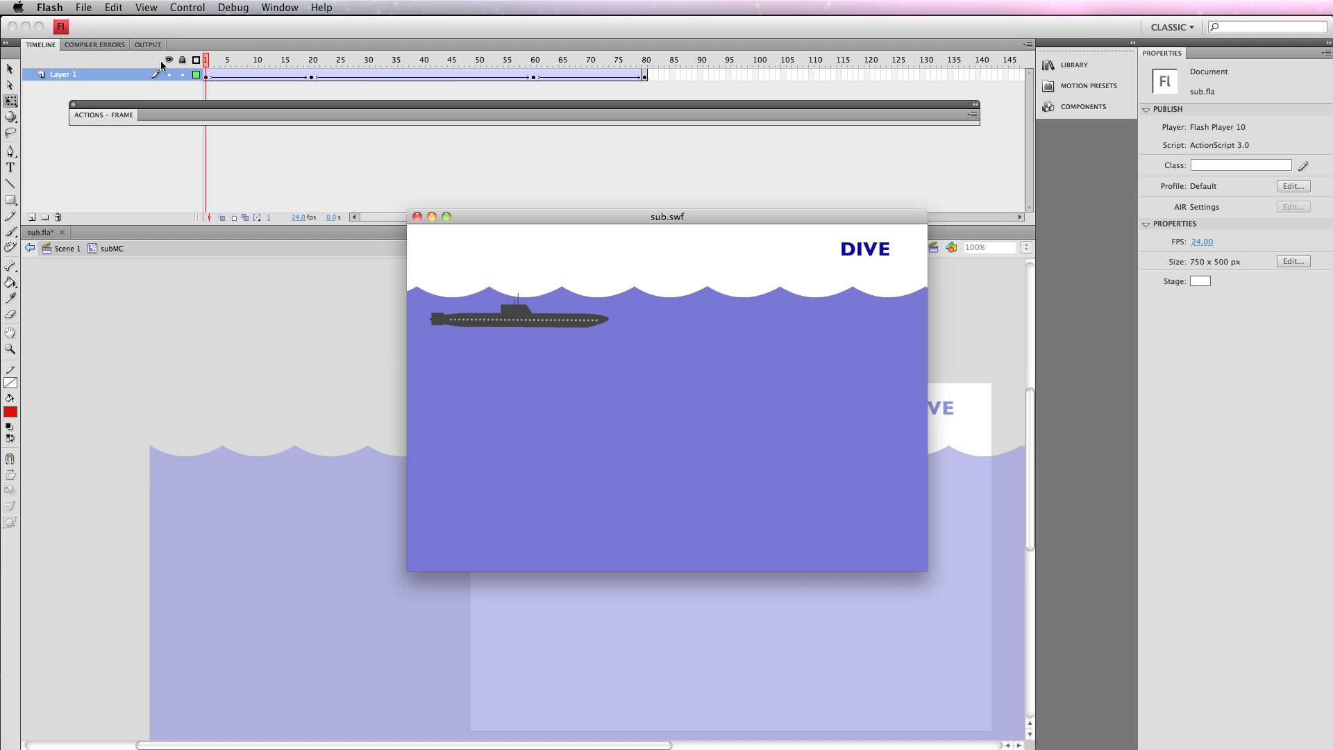
scroll(161, 66, right, 3)
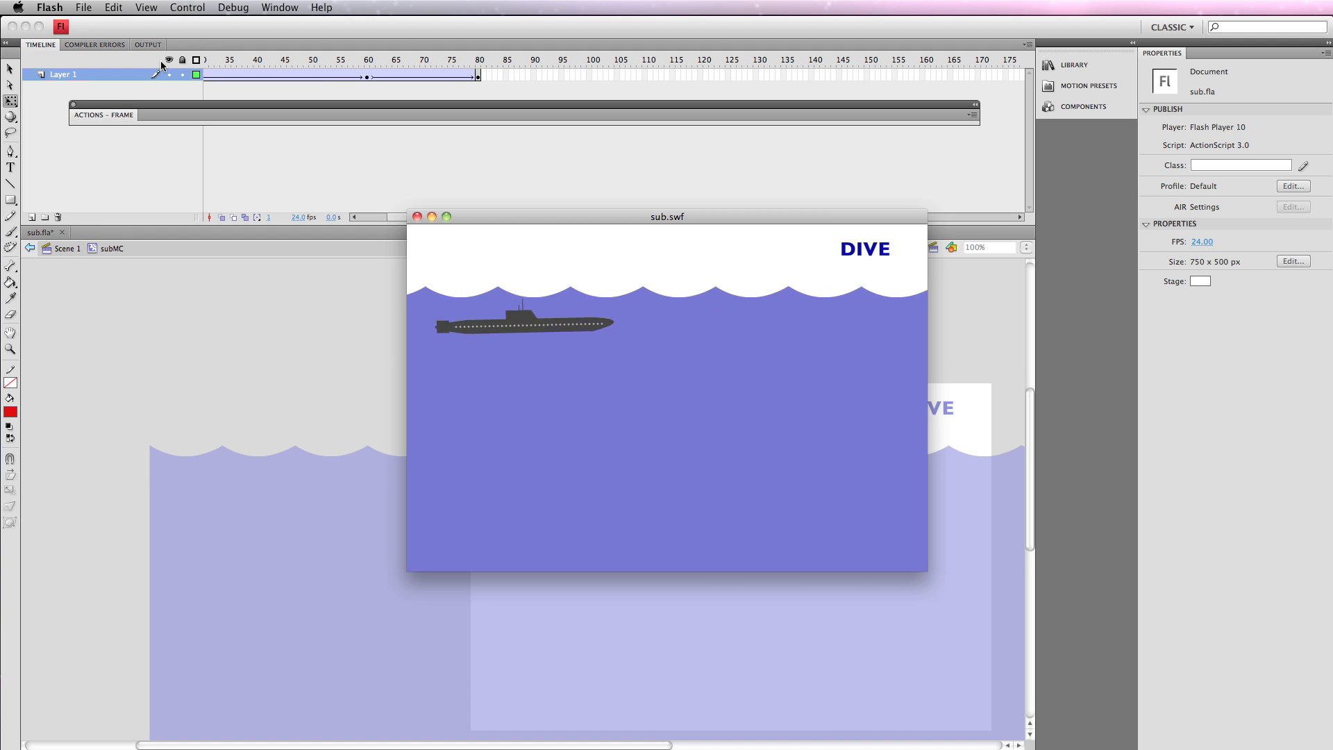